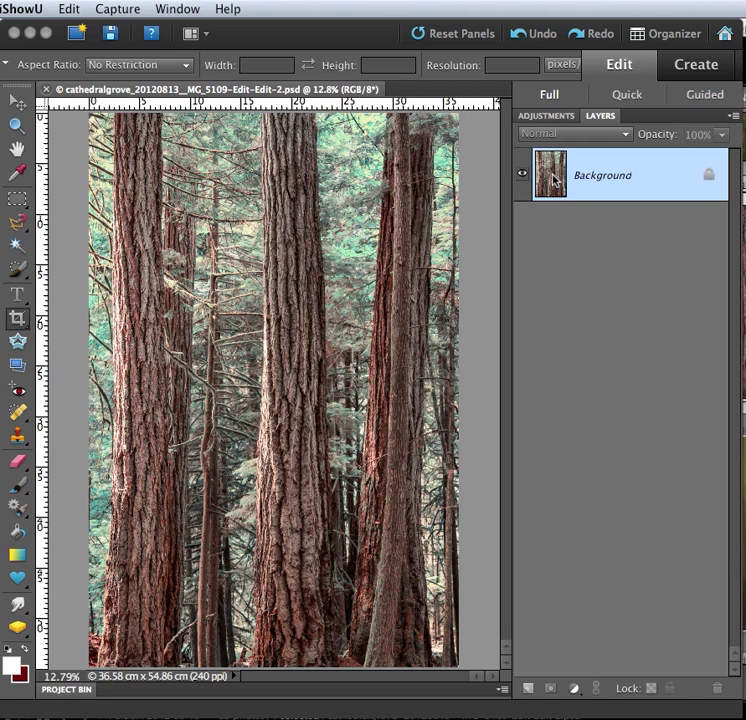
Duplicate the Background layer and rename the copy 'motion blur'.
{"action": "left_click_drag", "start_coordinate": [558, 175], "coordinate": [528, 690]}
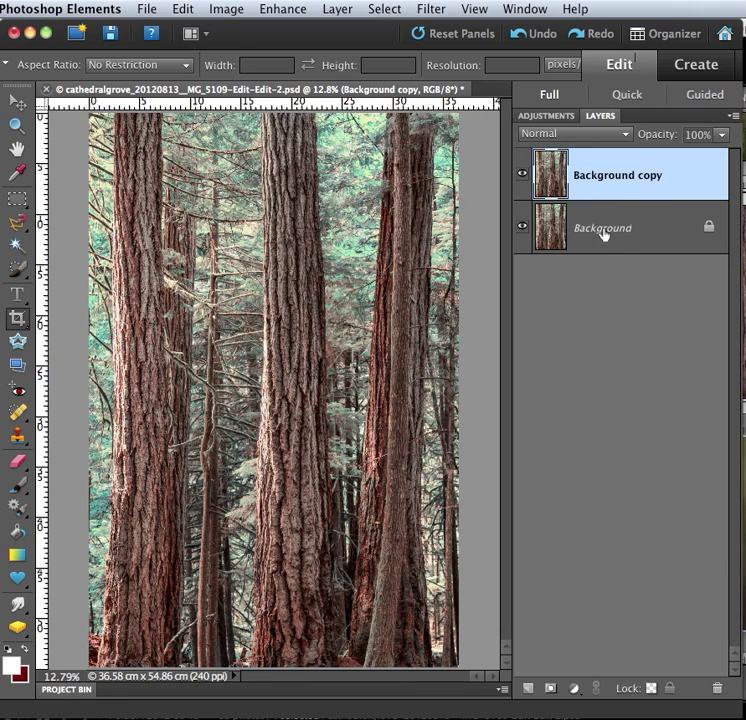
{"action": "double_click", "coordinate": [627, 182]}
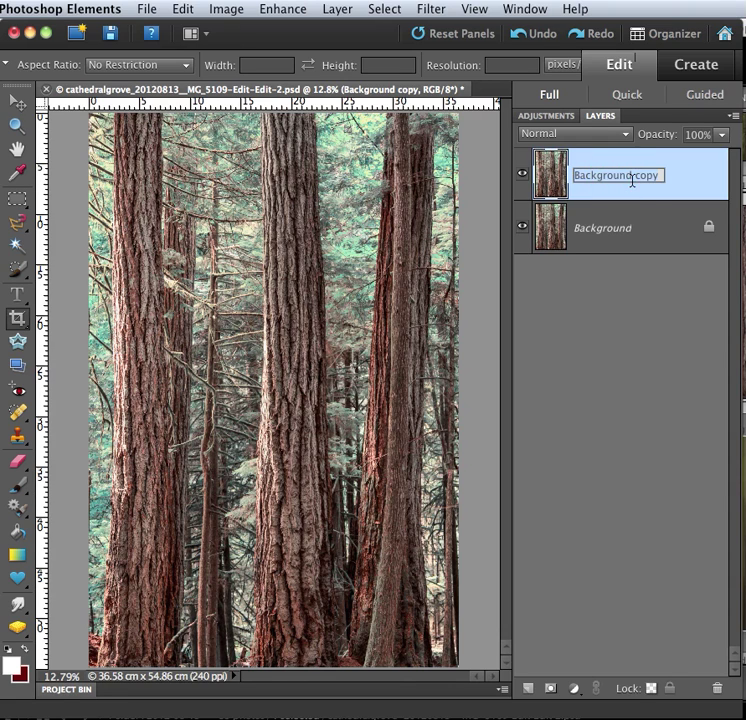
{"action": "type", "text": "motion blur"}
{"action": "key", "text": "Return"}
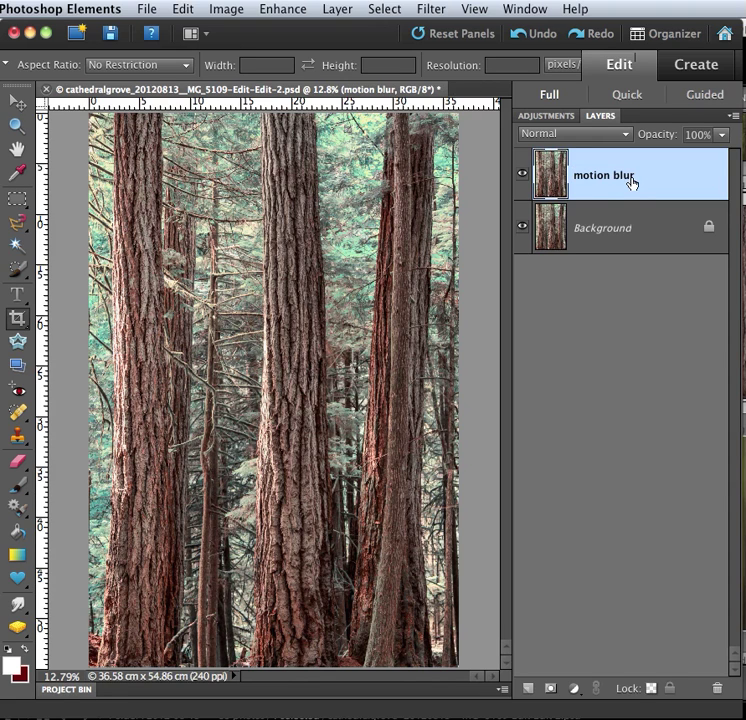
Apply a Motion Blur filter with angle 90° and distance 999 pixels to the layer.
{"action": "left_click", "coordinate": [428, 10]}
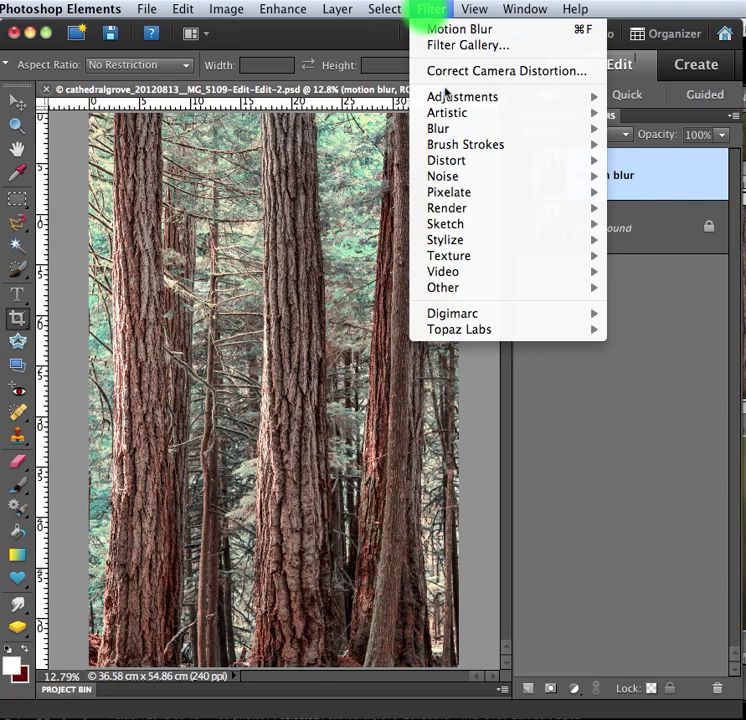
{"action": "mouse_move", "coordinate": [458, 131]}
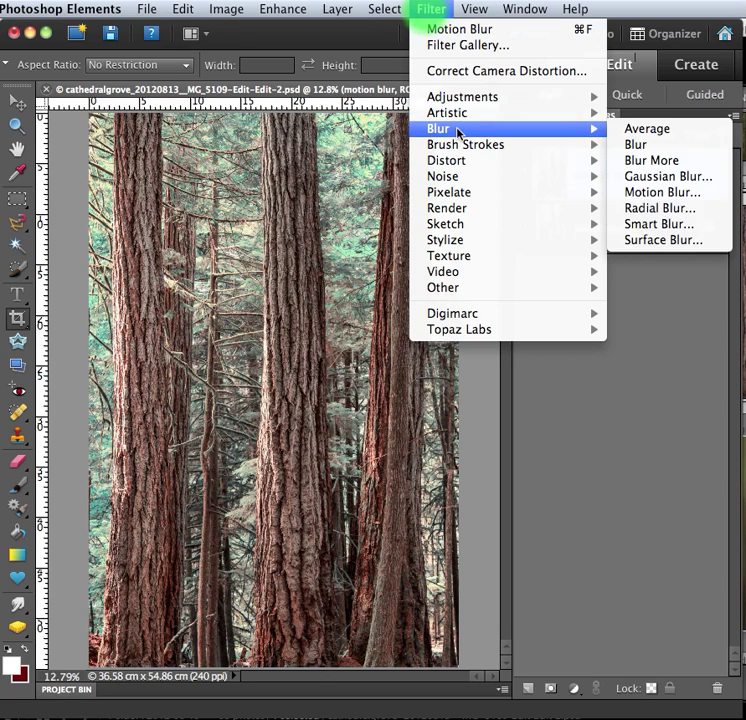
{"action": "left_click", "coordinate": [677, 196]}
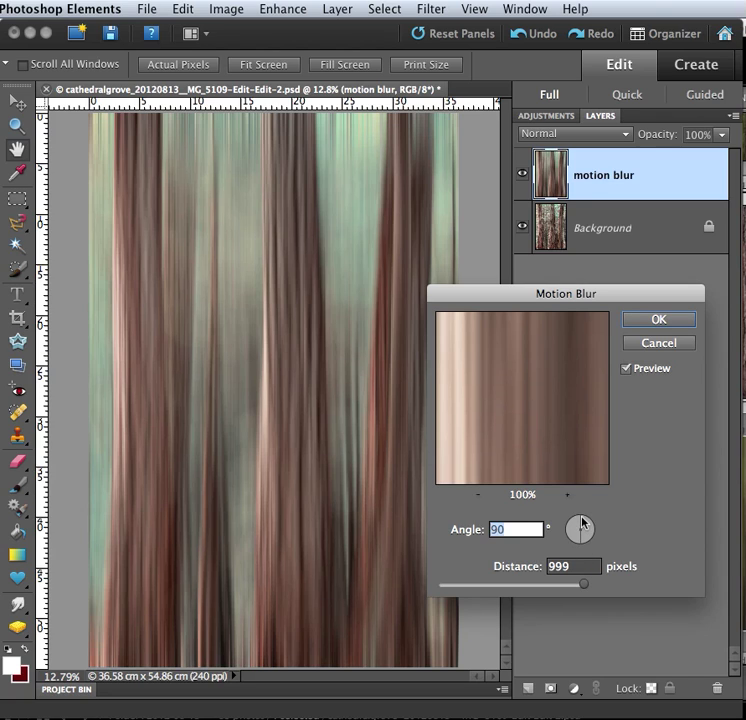
{"action": "mouse_move", "coordinate": [583, 523]}
{"action": "left_mouse_down"}
{"action": "mouse_move", "coordinate": [594, 535]}
{"action": "mouse_move", "coordinate": [581, 518]}
{"action": "left_mouse_up"}
{"action": "mouse_move", "coordinate": [586, 589]}
{"action": "left_mouse_down"}
{"action": "mouse_move", "coordinate": [492, 589]}
{"action": "mouse_move", "coordinate": [547, 595]}
{"action": "mouse_move", "coordinate": [541, 587]}
{"action": "mouse_move", "coordinate": [563, 588]}
{"action": "mouse_move", "coordinate": [592, 598]}
{"action": "mouse_move", "coordinate": [593, 586]}
{"action": "mouse_move", "coordinate": [583, 598]}
{"action": "mouse_move", "coordinate": [604, 595]}
{"action": "left_mouse_up"}
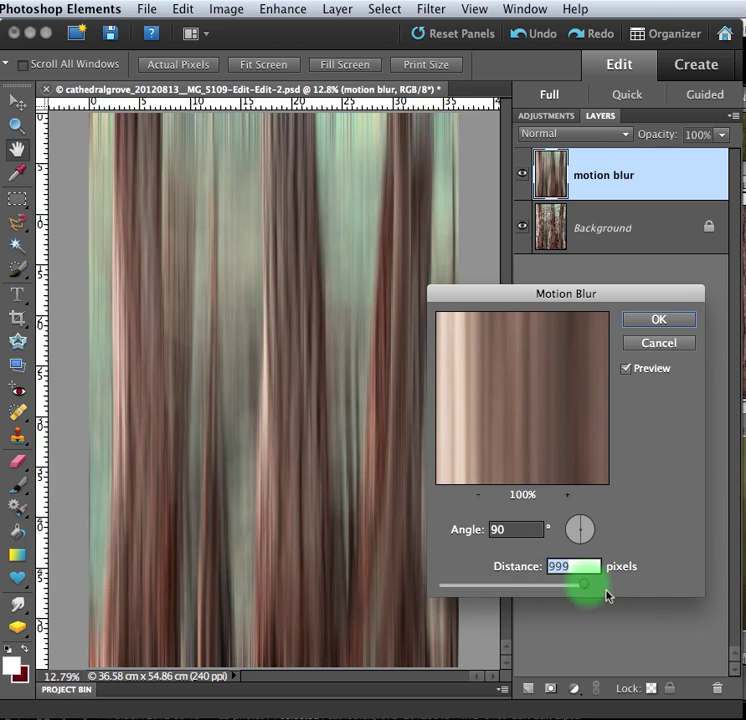
{"action": "left_click", "coordinate": [649, 318]}
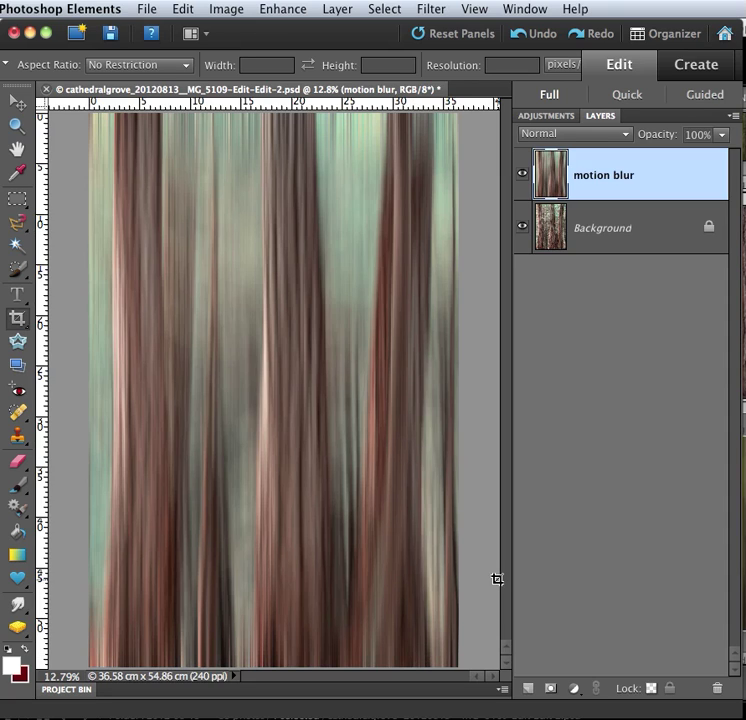
{"action": "key", "text": "super+equal"}
{"action": "key", "text": "super+equal"}
{"action": "key", "text": "super+equal"}
{"action": "key", "text": "super+equal"}
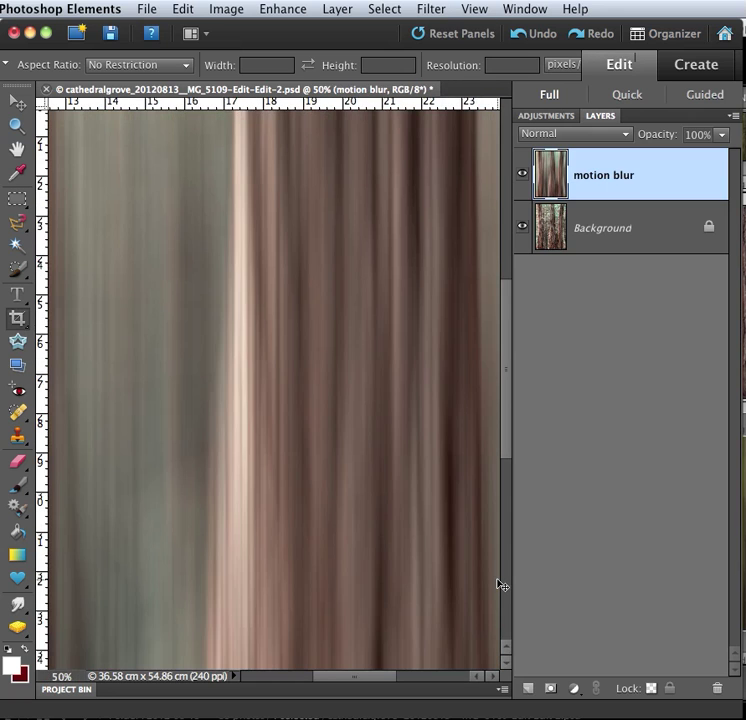
{"action": "key", "text": "super+equal"}
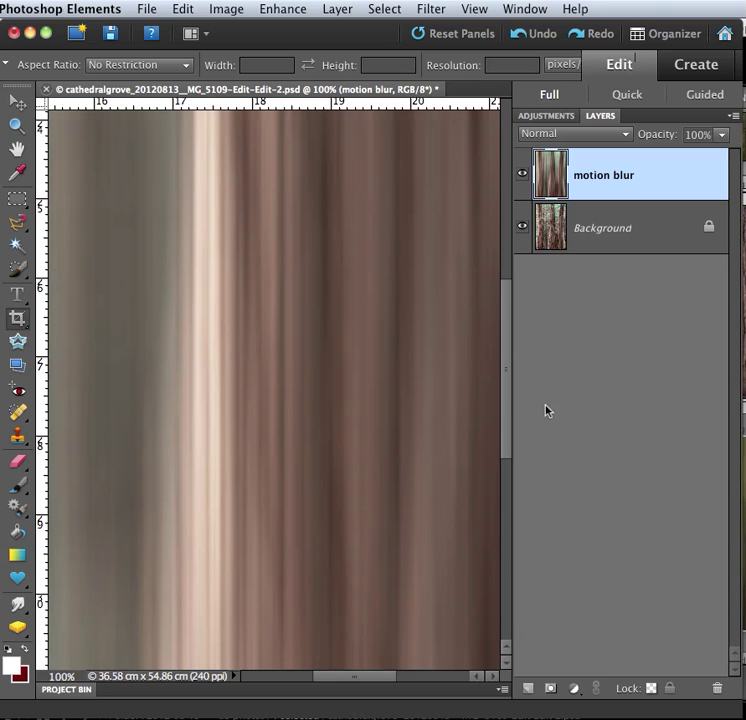
{"action": "mouse_move", "coordinate": [508, 338]}
{"action": "left_mouse_down"}
{"action": "mouse_move", "coordinate": [497, 513]}
{"action": "mouse_move", "coordinate": [510, 581]}
{"action": "mouse_move", "coordinate": [508, 555]}
{"action": "left_mouse_up"}
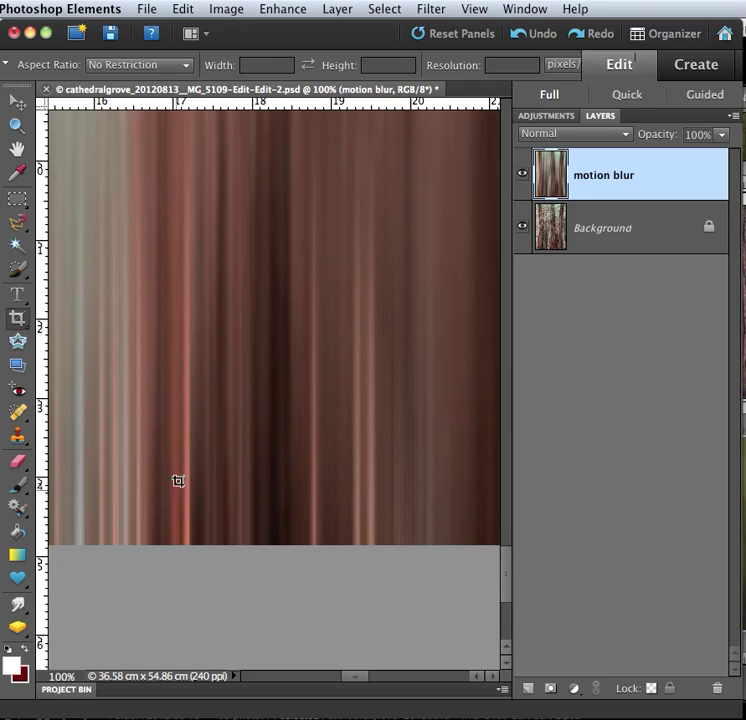
{"action": "left_click_drag", "start_coordinate": [355, 681], "coordinate": [306, 678]}
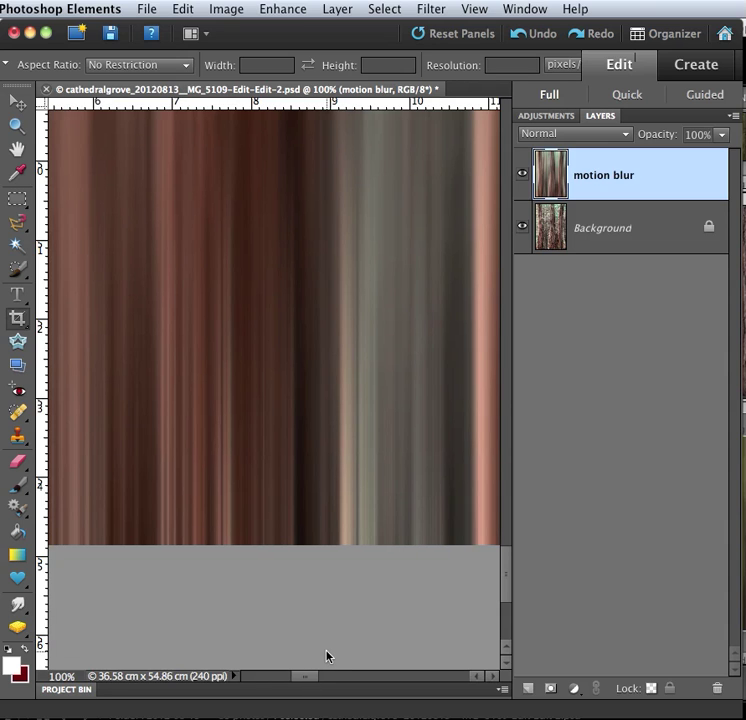
{"action": "key", "text": "super+minus"}
{"action": "key", "text": "super+minus"}
{"action": "key", "text": "super+minus"}
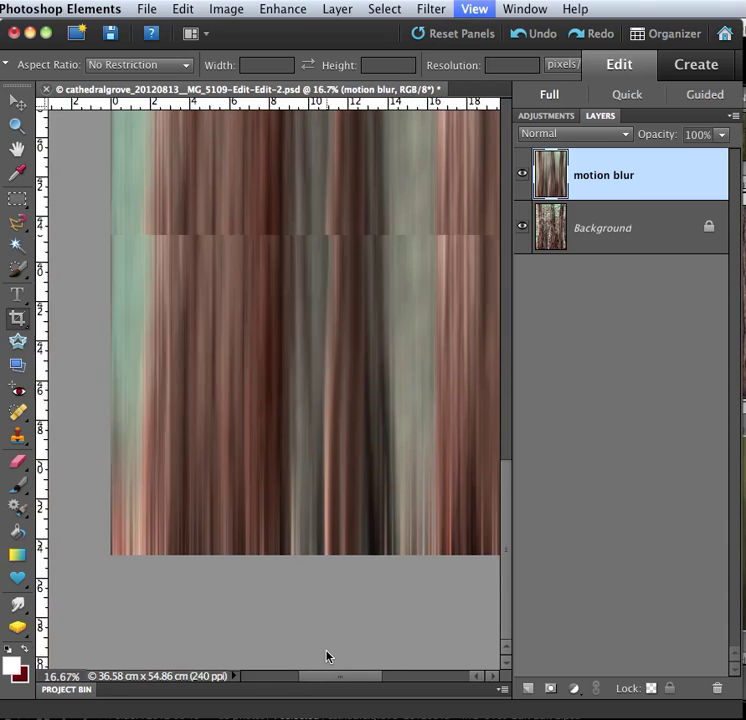
{"action": "key", "text": "super+minus"}
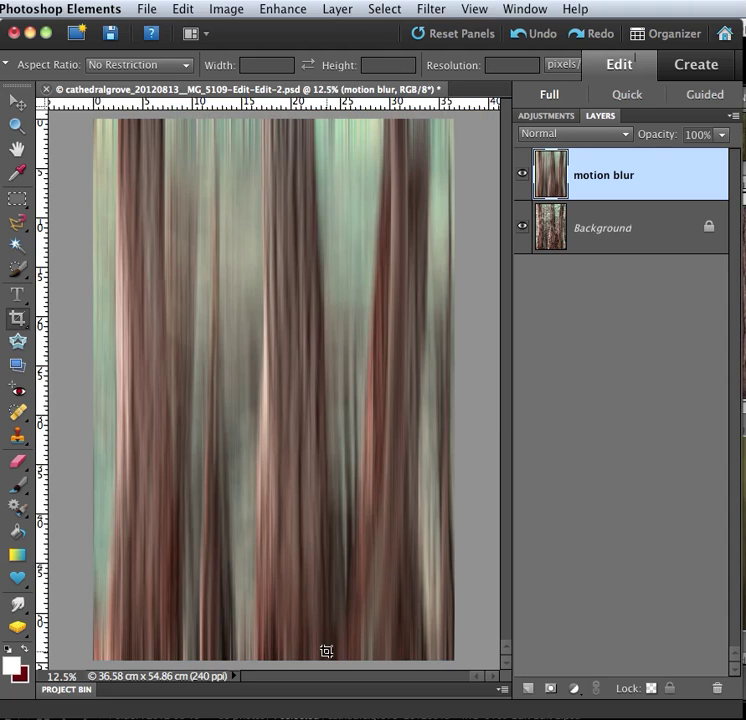
Crop the image to 32.88 × 44.53 cm, trimming the smeared edges on all sides.
{"action": "left_click", "coordinate": [17, 320]}
{"action": "left_click_drag", "start_coordinate": [120, 179], "coordinate": [433, 615]}
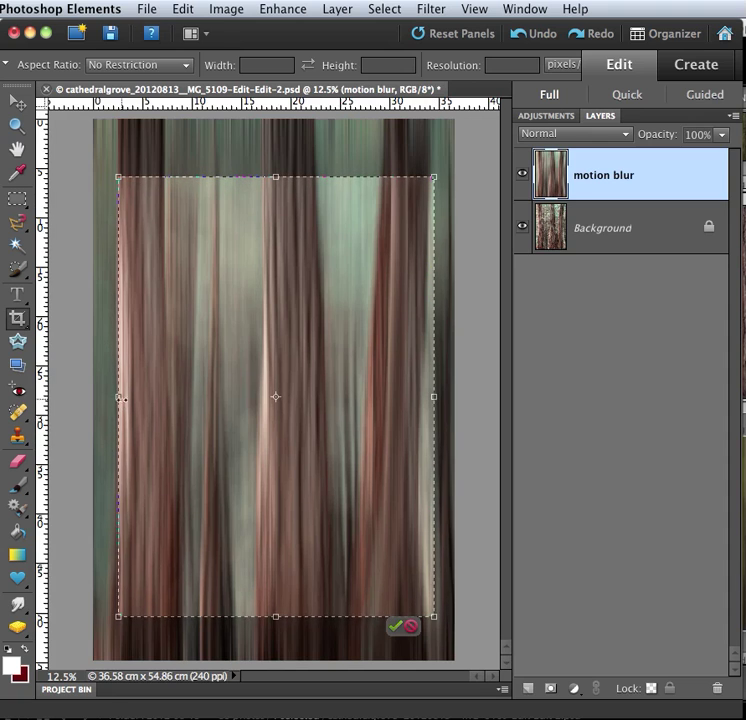
{"action": "left_click_drag", "start_coordinate": [117, 397], "coordinate": [108, 397]}
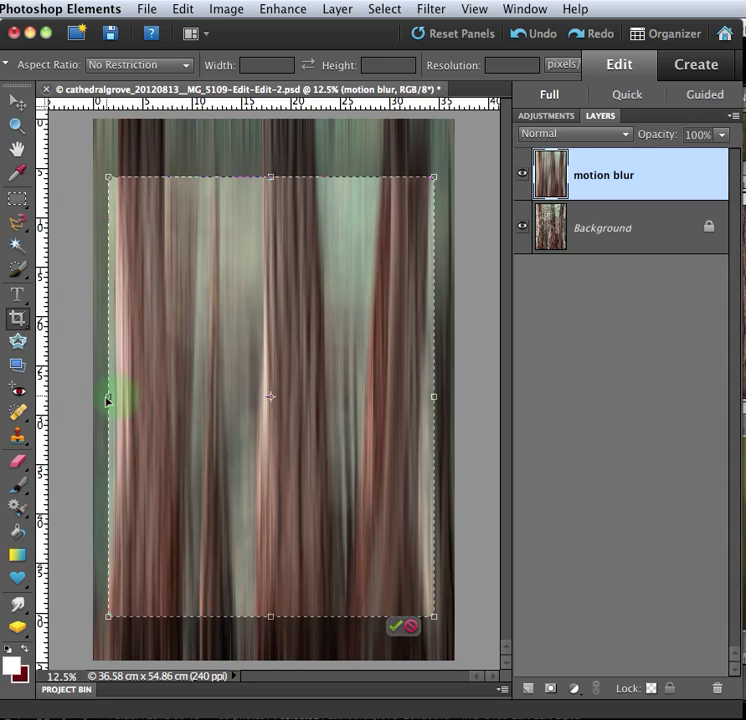
{"action": "left_click", "coordinate": [396, 626]}
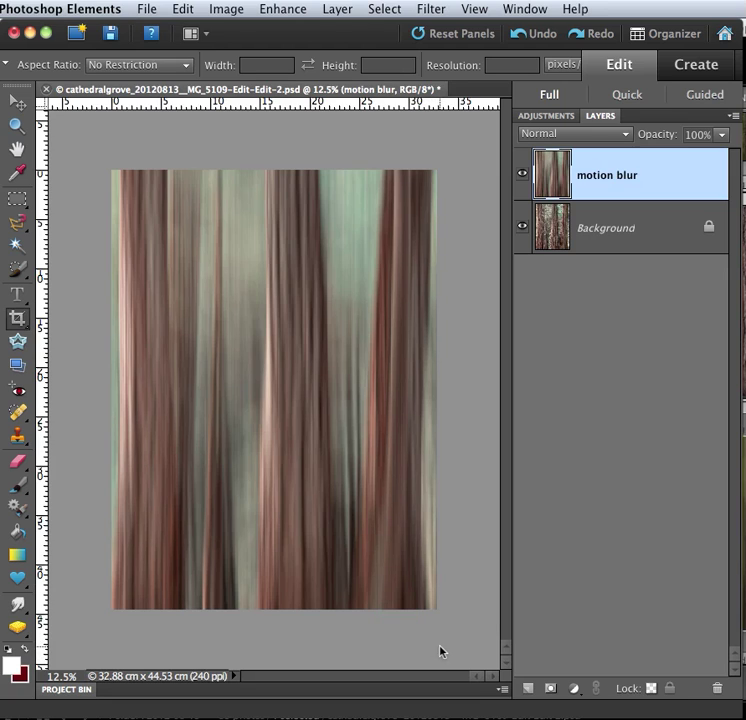
Add a Brightness/Contrast adjustment layer with contrast 38 and brightness -12.
{"action": "left_click", "coordinate": [574, 689]}
{"action": "left_click", "coordinate": [606, 567]}
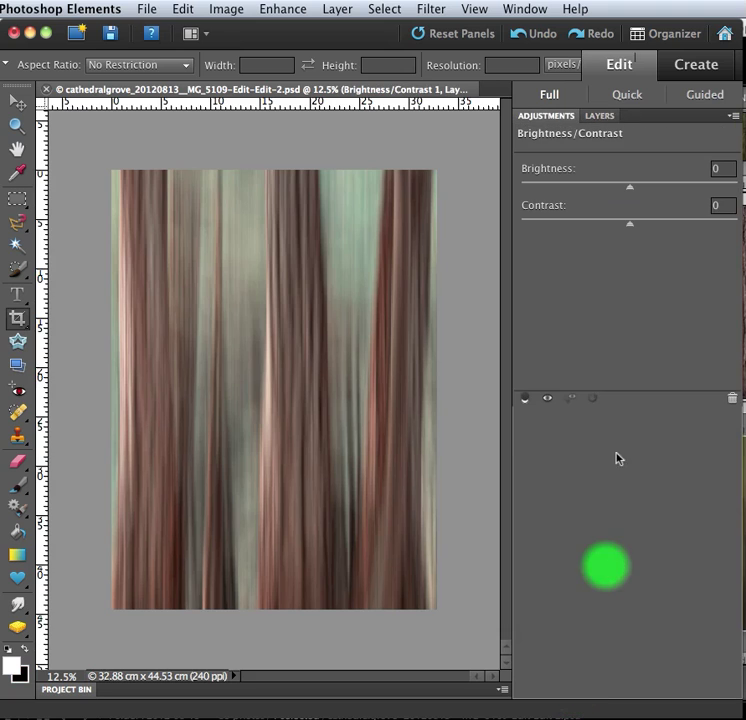
{"action": "left_click", "coordinate": [630, 224]}
{"action": "left_click_drag", "start_coordinate": [652, 230], "coordinate": [672, 236]}
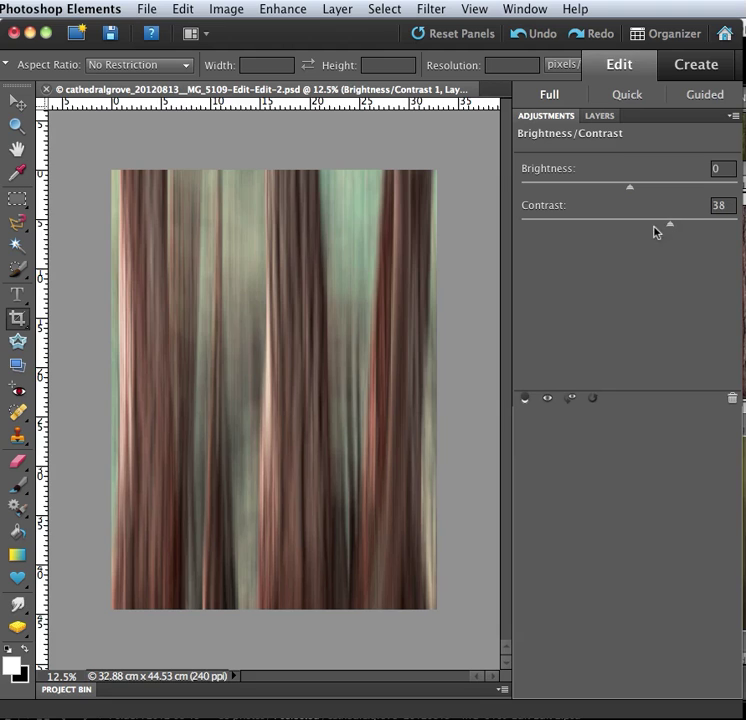
{"action": "left_click_drag", "start_coordinate": [630, 192], "coordinate": [621, 193]}
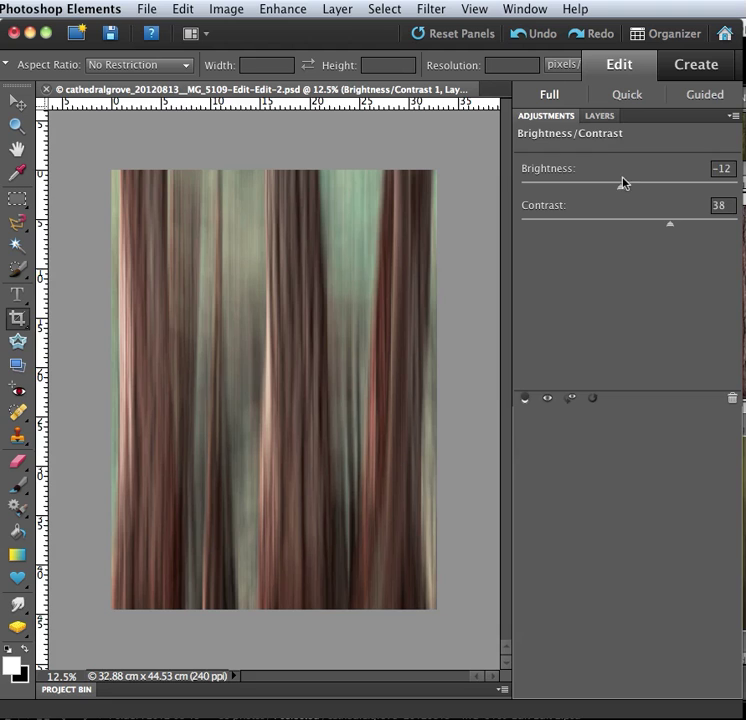
{"action": "left_click", "coordinate": [600, 115]}
Add a Levels adjustment layer with the white input lowered to 223.
{"action": "left_click", "coordinate": [575, 688]}
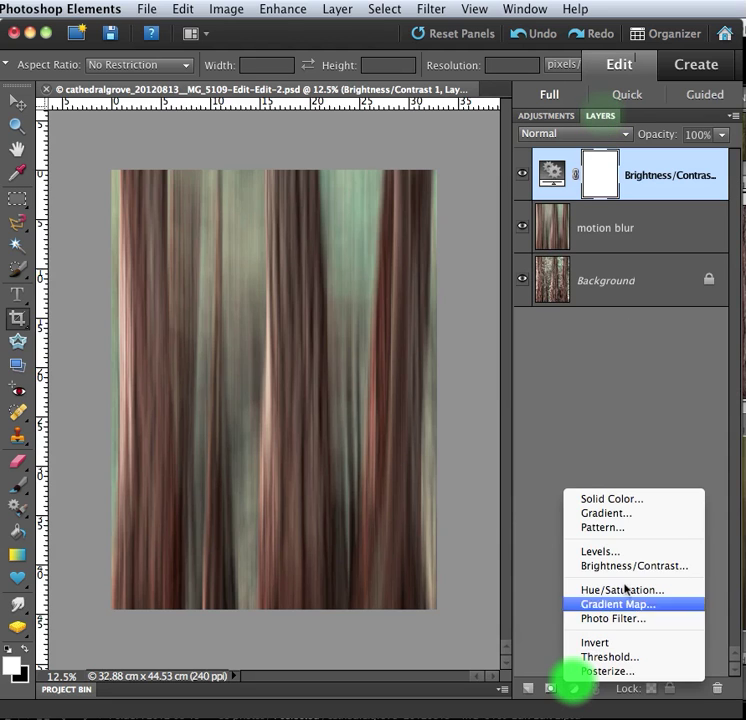
{"action": "left_click", "coordinate": [614, 551]}
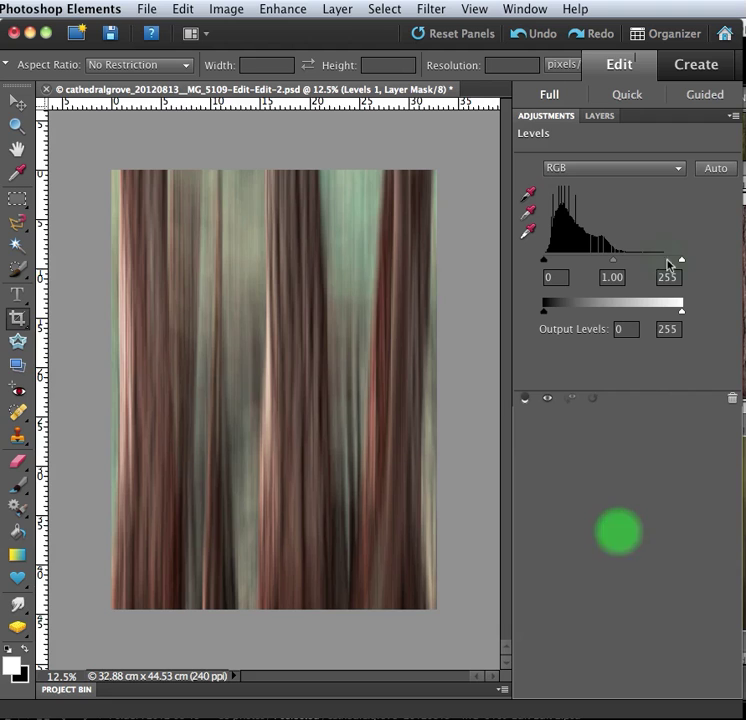
{"action": "left_click_drag", "start_coordinate": [668, 263], "coordinate": [664, 260]}
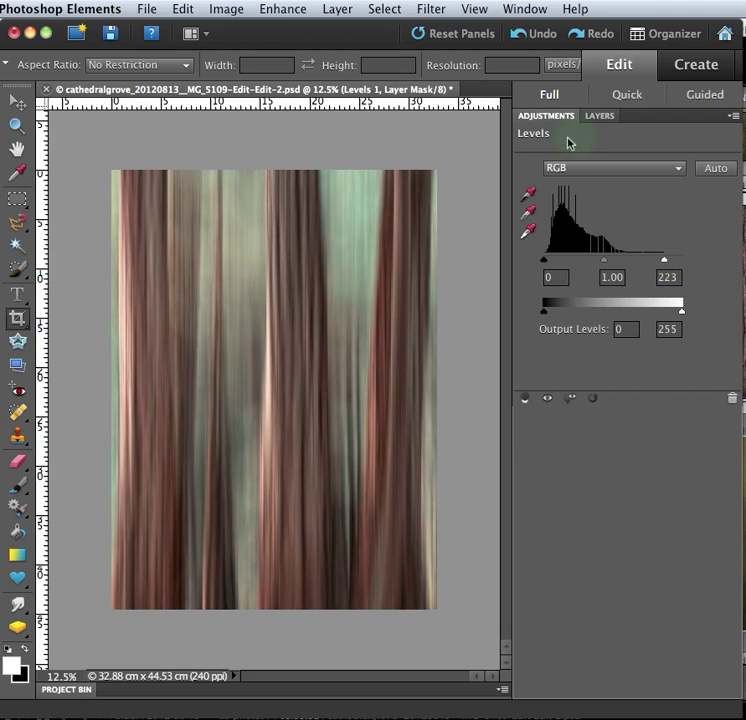
{"action": "left_click", "coordinate": [597, 117]}
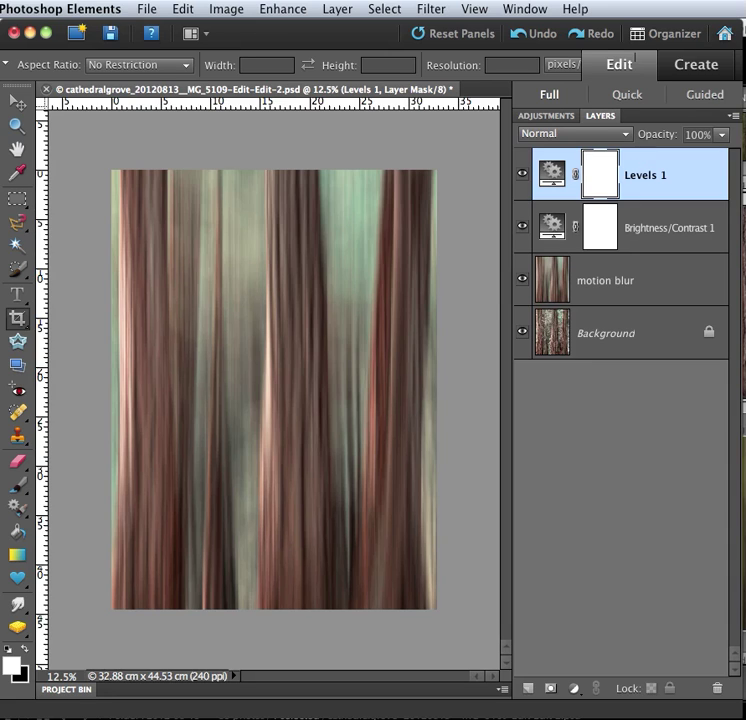
Add a white layer mask to the motion blur layer and ready a 331 px black brush.
{"action": "left_click", "coordinate": [604, 290]}
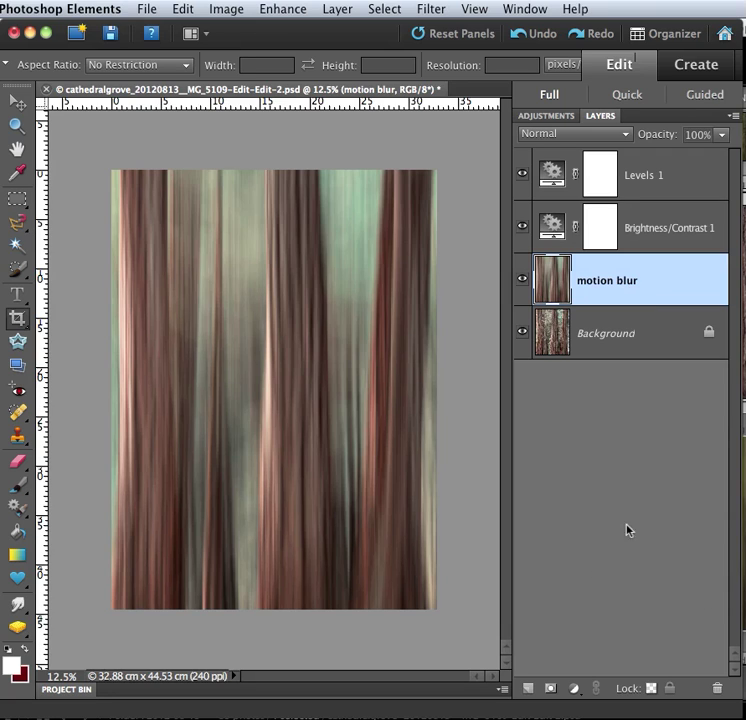
{"action": "left_click", "coordinate": [549, 691]}
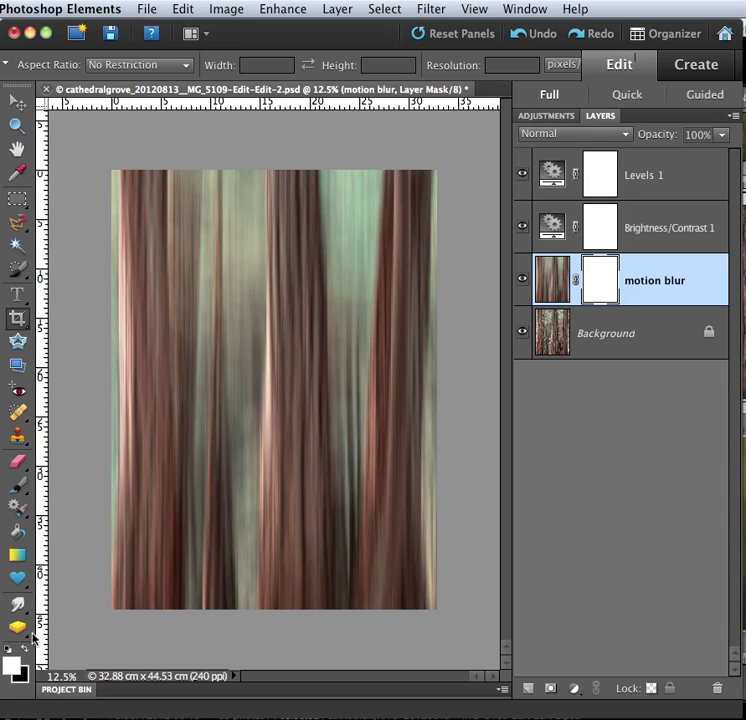
{"action": "left_click", "coordinate": [19, 488]}
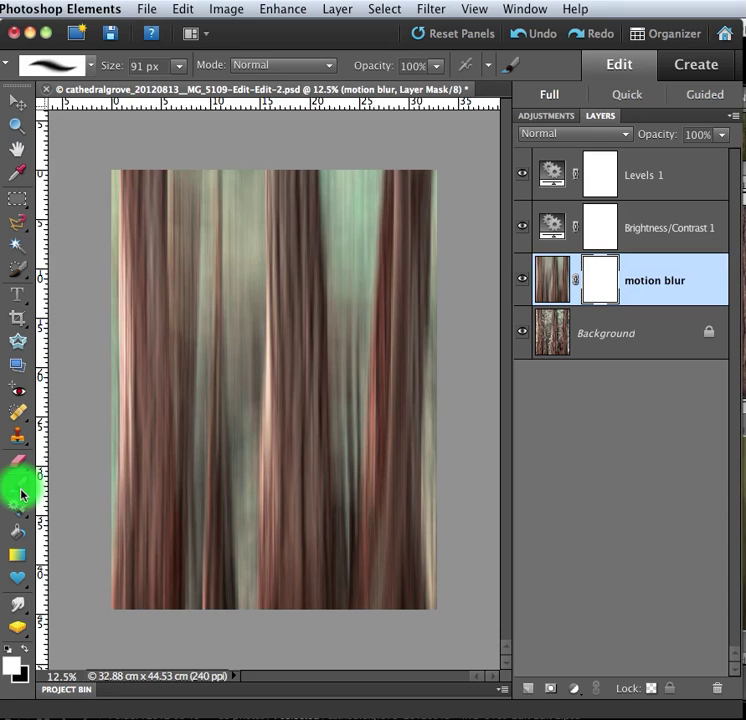
{"action": "left_click", "coordinate": [24, 648]}
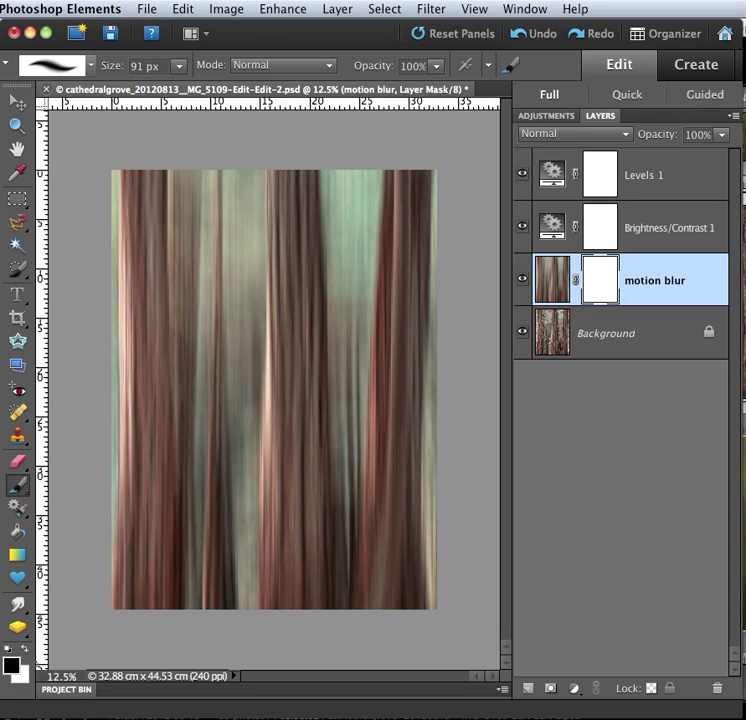
{"action": "left_click_drag", "start_coordinate": [179, 66], "coordinate": [183, 83]}
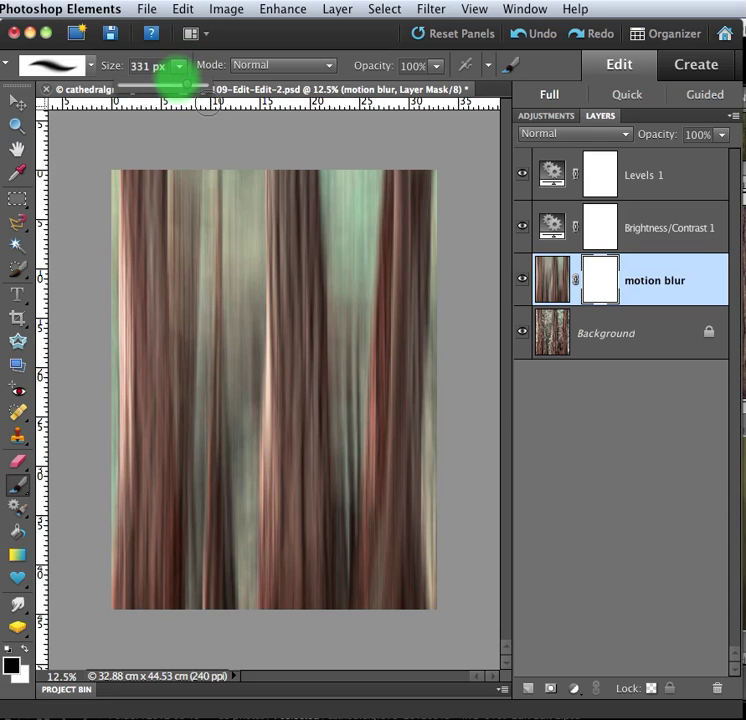
Paint black down the central tree trunk on the mask to reveal it sharp.
{"action": "left_click", "coordinate": [276, 179]}
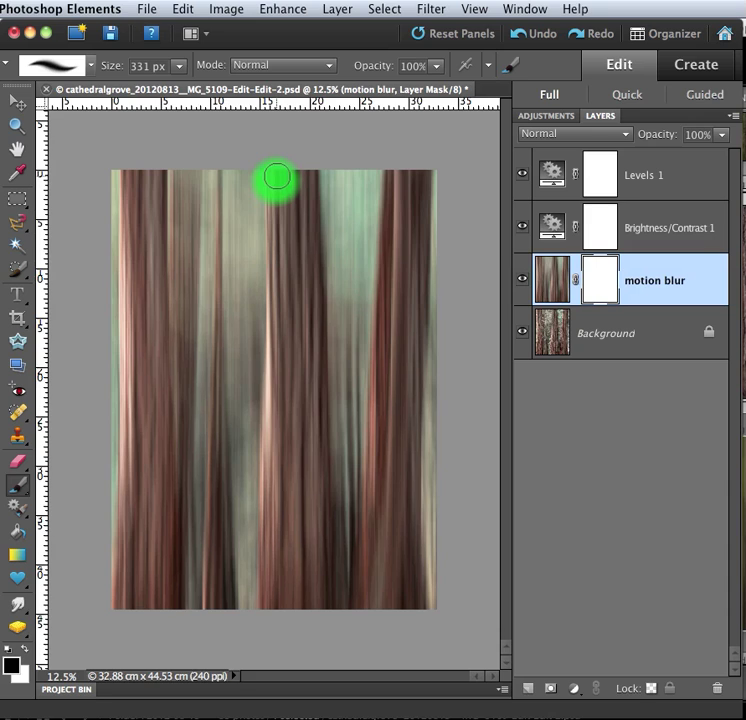
{"action": "mouse_move", "coordinate": [277, 177]}
{"action": "left_mouse_down"}
{"action": "mouse_move", "coordinate": [282, 210]}
{"action": "mouse_move", "coordinate": [285, 162]}
{"action": "mouse_move", "coordinate": [290, 225]}
{"action": "mouse_move", "coordinate": [303, 215]}
{"action": "mouse_move", "coordinate": [305, 162]}
{"action": "mouse_move", "coordinate": [314, 306]}
{"action": "mouse_move", "coordinate": [318, 196]}
{"action": "mouse_move", "coordinate": [309, 166]}
{"action": "mouse_move", "coordinate": [278, 175]}
{"action": "mouse_move", "coordinate": [283, 273]}
{"action": "mouse_move", "coordinate": [280, 286]}
{"action": "mouse_move", "coordinate": [272, 282]}
{"action": "mouse_move", "coordinate": [273, 310]}
{"action": "mouse_move", "coordinate": [302, 372]}
{"action": "mouse_move", "coordinate": [312, 362]}
{"action": "mouse_move", "coordinate": [312, 336]}
{"action": "mouse_move", "coordinate": [320, 378]}
{"action": "mouse_move", "coordinate": [318, 372]}
{"action": "mouse_move", "coordinate": [310, 400]}
{"action": "mouse_move", "coordinate": [318, 452]}
{"action": "mouse_move", "coordinate": [287, 380]}
{"action": "mouse_move", "coordinate": [273, 430]}
{"action": "mouse_move", "coordinate": [270, 400]}
{"action": "mouse_move", "coordinate": [278, 470]}
{"action": "mouse_move", "coordinate": [273, 444]}
{"action": "mouse_move", "coordinate": [272, 485]}
{"action": "mouse_move", "coordinate": [287, 483]}
{"action": "mouse_move", "coordinate": [294, 511]}
{"action": "mouse_move", "coordinate": [307, 505]}
{"action": "mouse_move", "coordinate": [318, 455]}
{"action": "mouse_move", "coordinate": [319, 505]}
{"action": "mouse_move", "coordinate": [313, 503]}
{"action": "mouse_move", "coordinate": [318, 496]}
{"action": "mouse_move", "coordinate": [328, 613]}
{"action": "mouse_move", "coordinate": [308, 500]}
{"action": "mouse_move", "coordinate": [296, 595]}
{"action": "mouse_move", "coordinate": [285, 510]}
{"action": "mouse_move", "coordinate": [266, 530]}
{"action": "mouse_move", "coordinate": [272, 542]}
{"action": "mouse_move", "coordinate": [263, 580]}
{"action": "mouse_move", "coordinate": [312, 614]}
{"action": "left_mouse_up"}
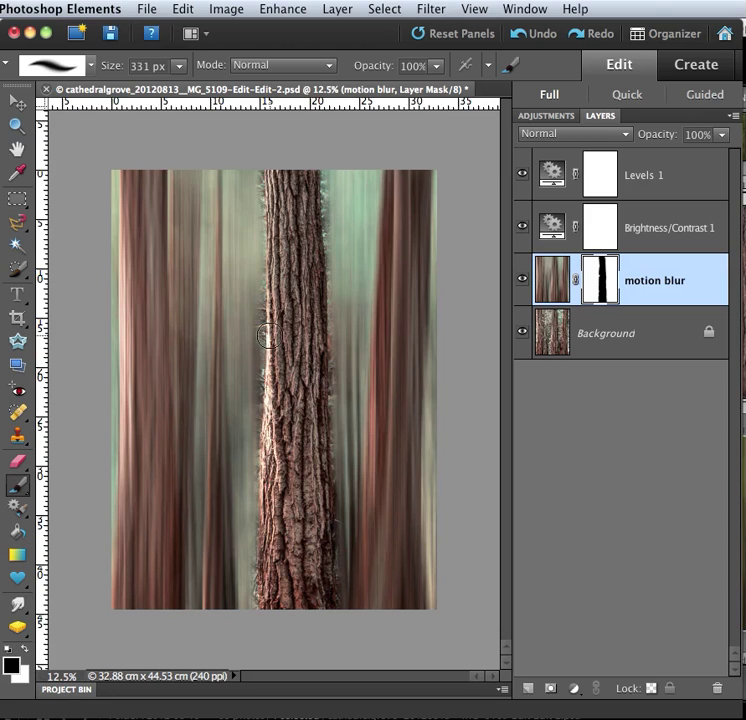
Switch the painting colour to white and zoom in to 33.3% on the tree.
{"action": "left_click", "coordinate": [25, 650]}
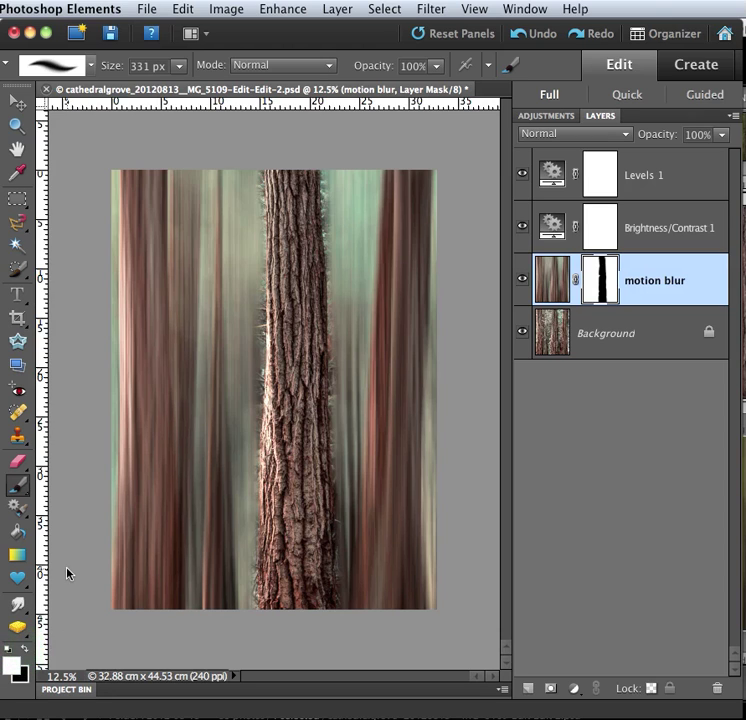
{"action": "key", "text": "super+equal"}
{"action": "key", "text": "super+equal"}
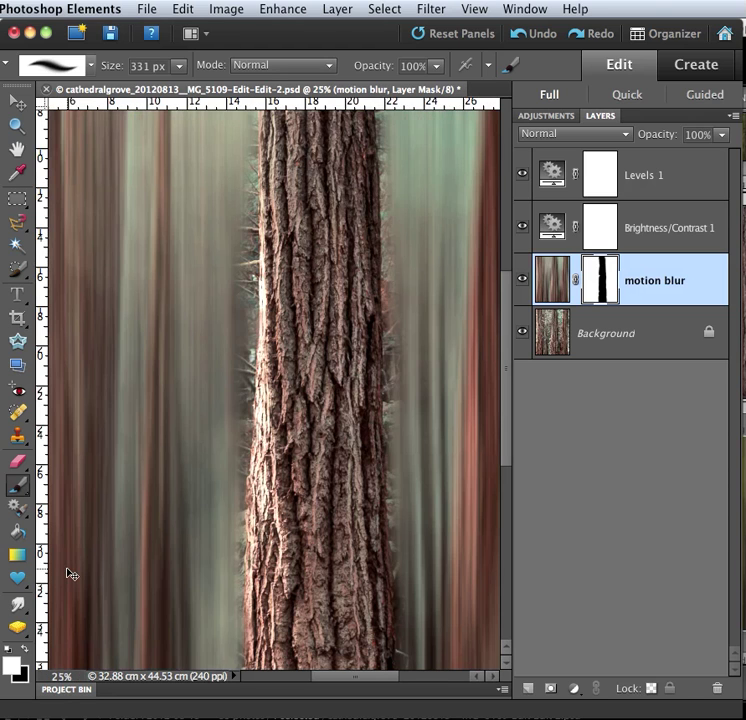
{"action": "key", "text": "super+equal"}
{"action": "left_click_drag", "start_coordinate": [506, 363], "coordinate": [506, 258]}
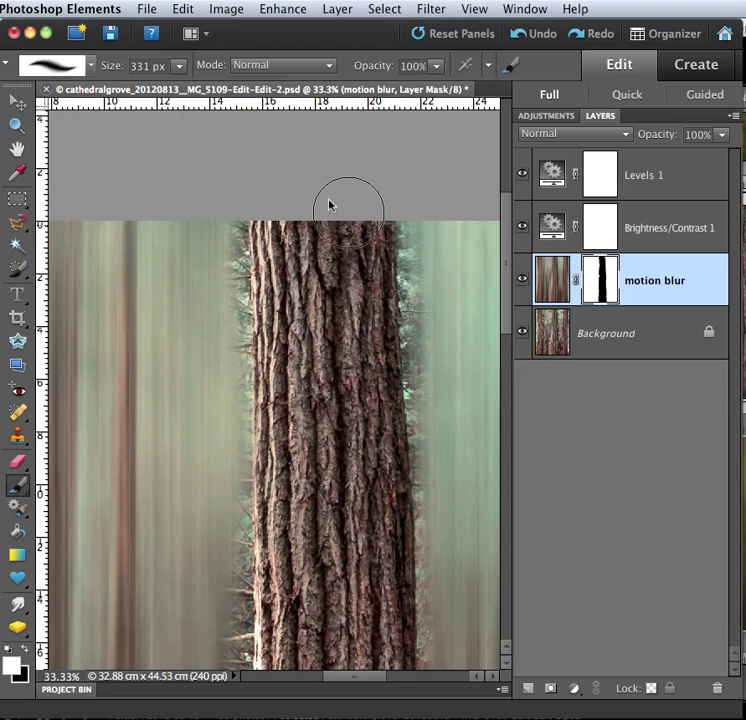
Shrink the brush to about 97 px and restore blur around the top of the tree.
{"action": "left_click", "coordinate": [181, 67]}
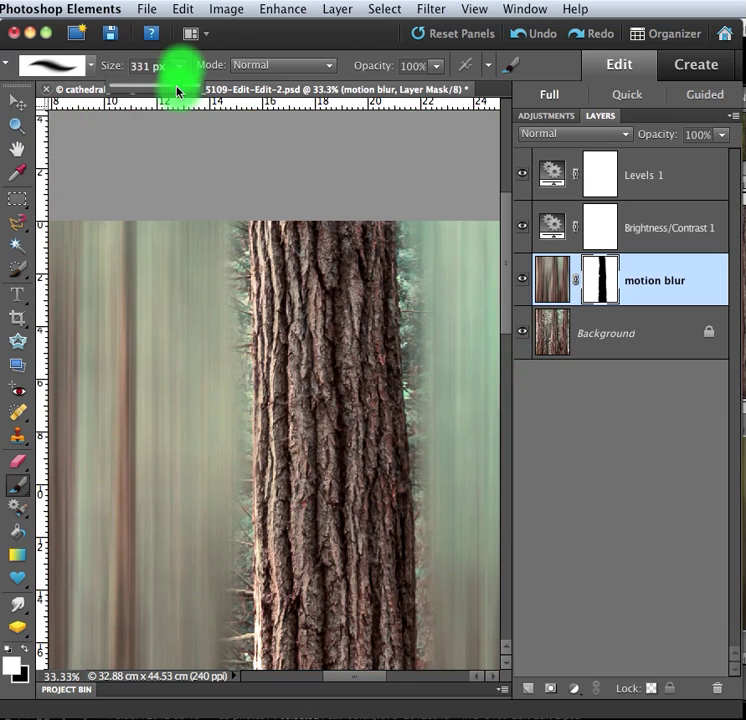
{"action": "left_click_drag", "start_coordinate": [178, 84], "coordinate": [153, 84]}
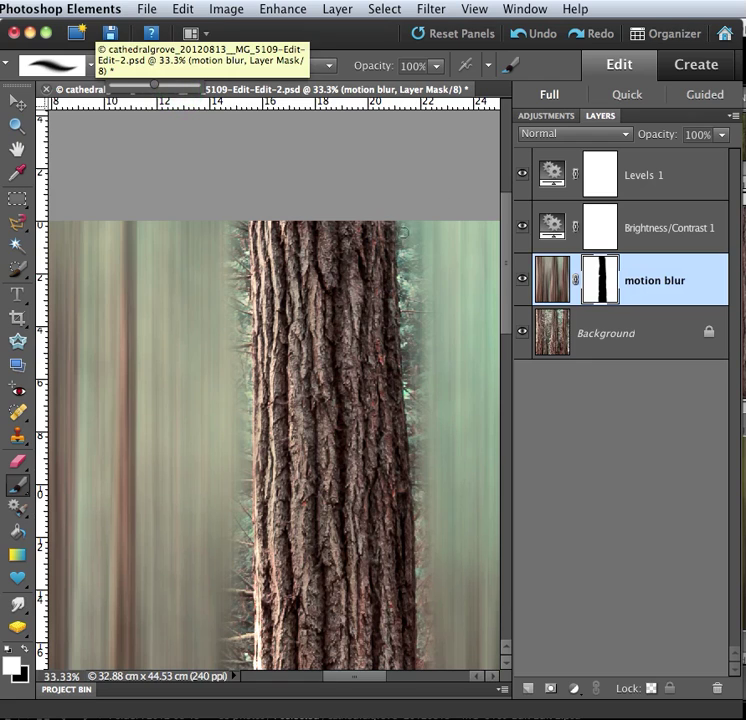
{"action": "left_click_drag", "start_coordinate": [157, 88], "coordinate": [162, 91]}
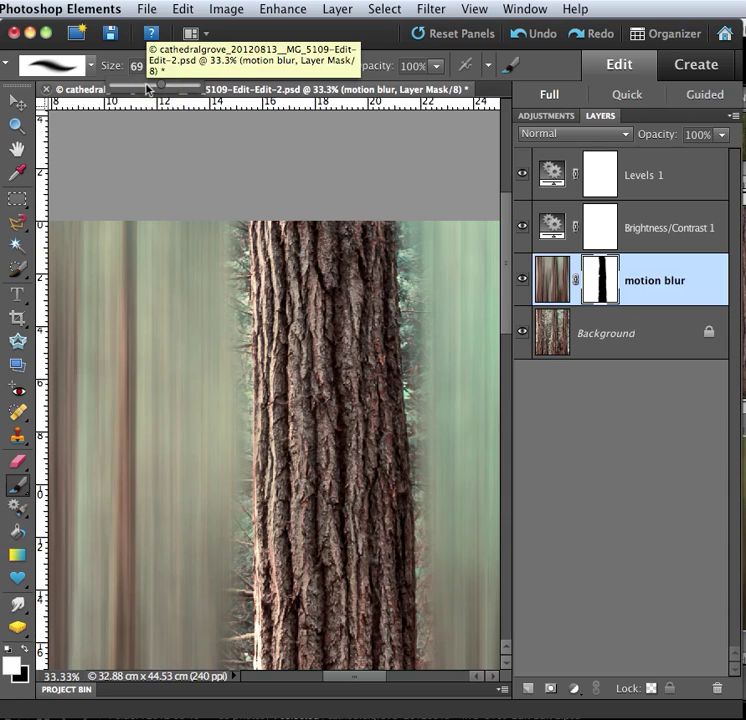
{"action": "left_click_drag", "start_coordinate": [160, 90], "coordinate": [172, 94]}
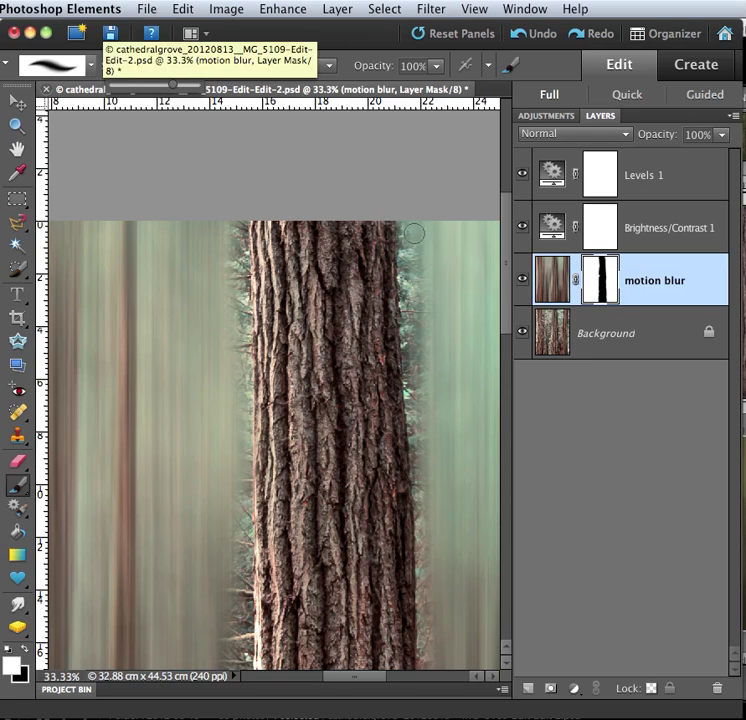
{"action": "left_click_drag", "start_coordinate": [405, 221], "coordinate": [404, 285]}
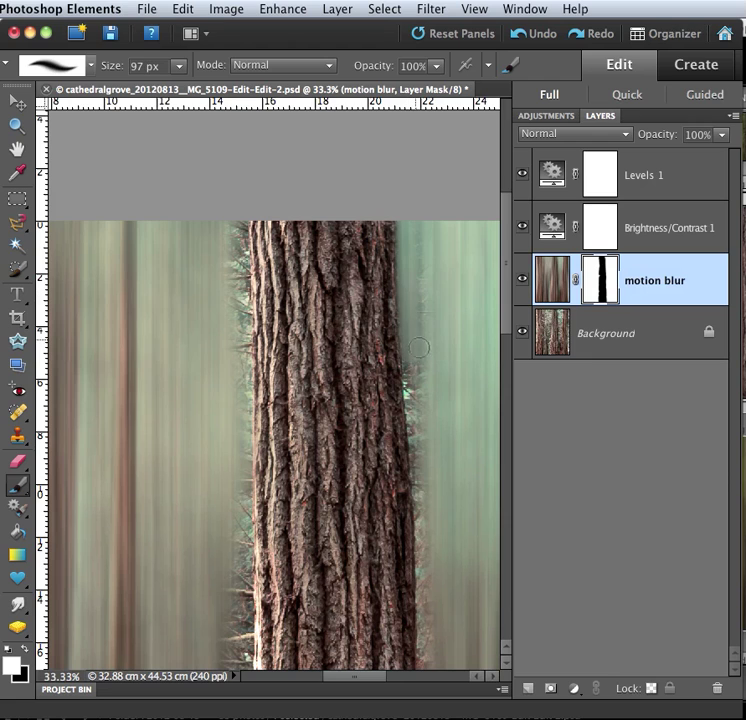
Paint white along the trunk's right edge to turn stray sharp background back to blur.
{"action": "mouse_move", "coordinate": [419, 343]}
{"action": "left_mouse_down"}
{"action": "mouse_move", "coordinate": [426, 355]}
{"action": "mouse_move", "coordinate": [408, 354]}
{"action": "mouse_move", "coordinate": [402, 376]}
{"action": "mouse_move", "coordinate": [417, 410]}
{"action": "mouse_move", "coordinate": [407, 385]}
{"action": "mouse_move", "coordinate": [414, 482]}
{"action": "mouse_move", "coordinate": [428, 521]}
{"action": "mouse_move", "coordinate": [421, 507]}
{"action": "left_mouse_up"}
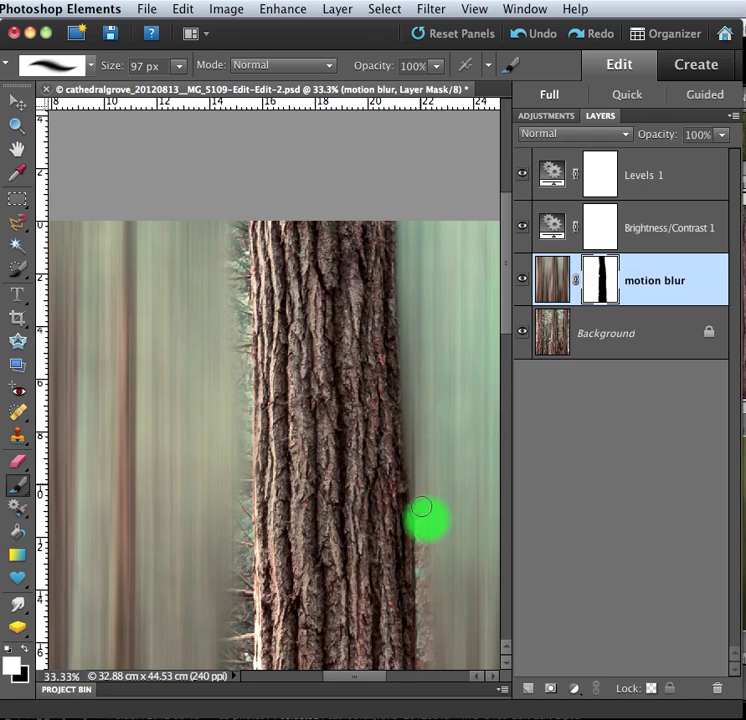
{"action": "left_click_drag", "start_coordinate": [427, 555], "coordinate": [425, 651]}
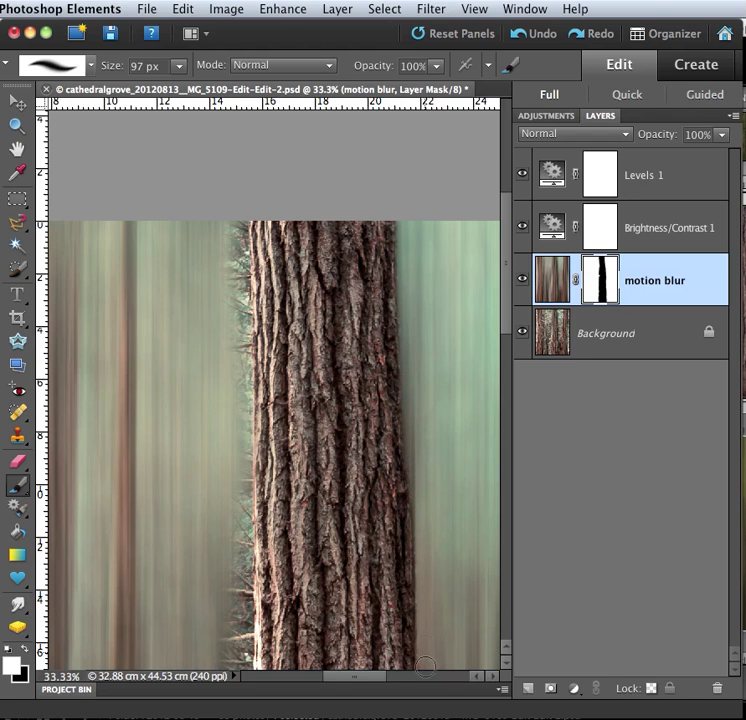
{"action": "left_click_drag", "start_coordinate": [508, 316], "coordinate": [508, 385]}
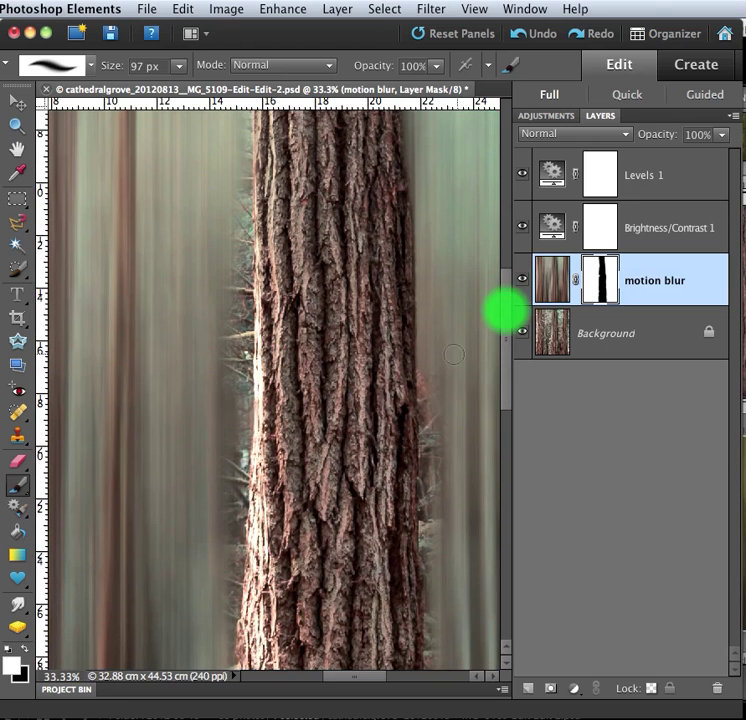
{"action": "left_click_drag", "start_coordinate": [423, 366], "coordinate": [426, 418]}
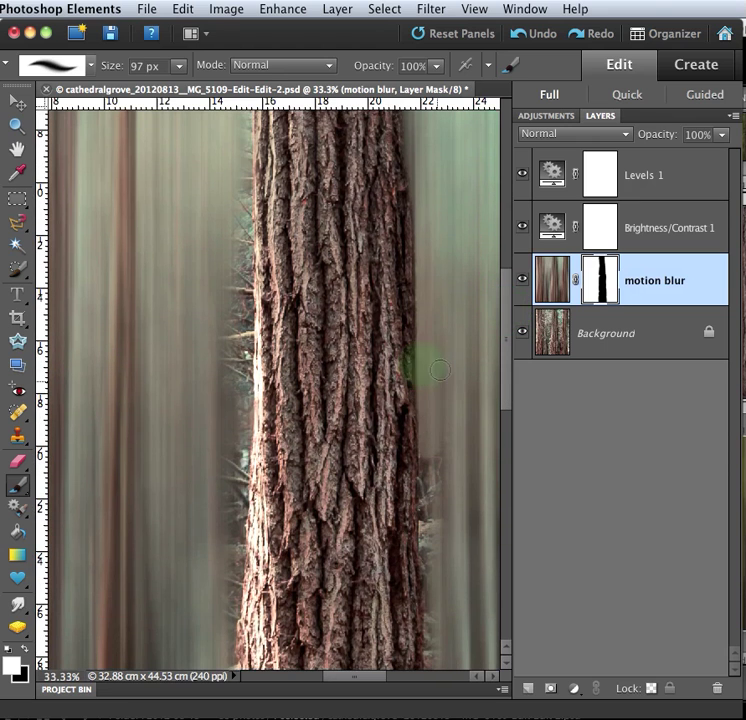
{"action": "mouse_move", "coordinate": [450, 455]}
{"action": "left_mouse_down"}
{"action": "mouse_move", "coordinate": [429, 432]}
{"action": "mouse_move", "coordinate": [427, 490]}
{"action": "mouse_move", "coordinate": [425, 420]}
{"action": "mouse_move", "coordinate": [427, 528]}
{"action": "left_mouse_up"}
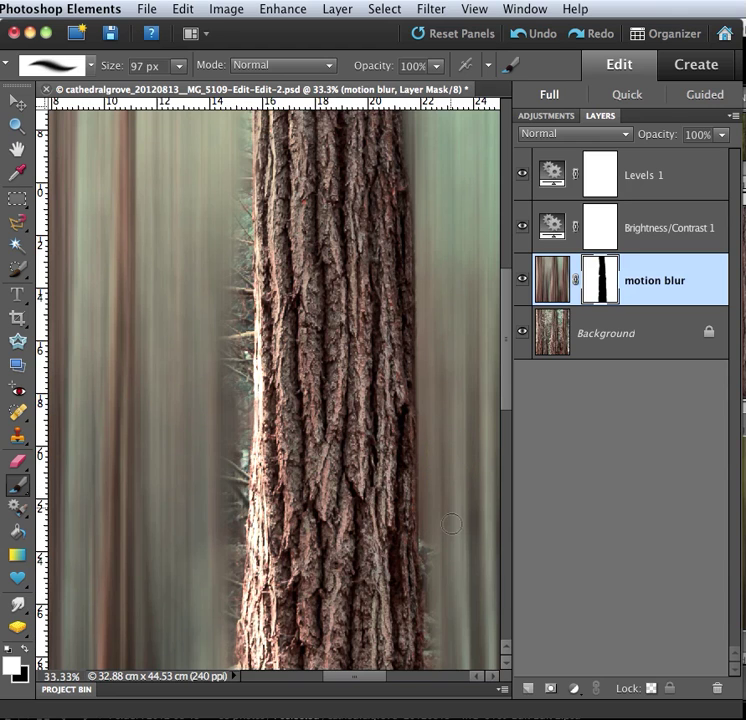
{"action": "mouse_move", "coordinate": [500, 376]}
{"action": "left_mouse_down"}
{"action": "mouse_move", "coordinate": [508, 425]}
{"action": "mouse_move", "coordinate": [488, 375]}
{"action": "left_mouse_up"}
{"action": "left_click", "coordinate": [437, 242]}
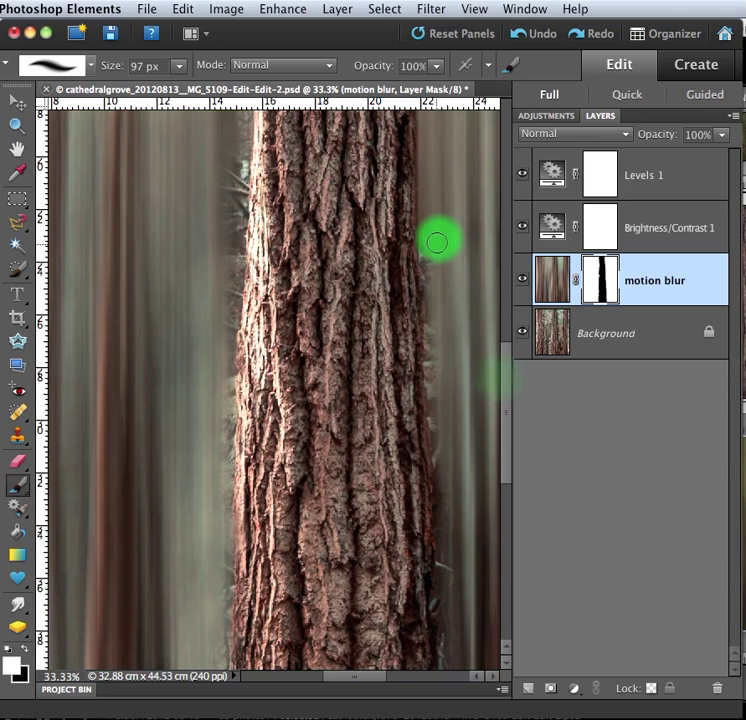
{"action": "mouse_move", "coordinate": [437, 242]}
{"action": "left_mouse_down"}
{"action": "mouse_move", "coordinate": [439, 279]}
{"action": "mouse_move", "coordinate": [412, 258]}
{"action": "left_mouse_up"}
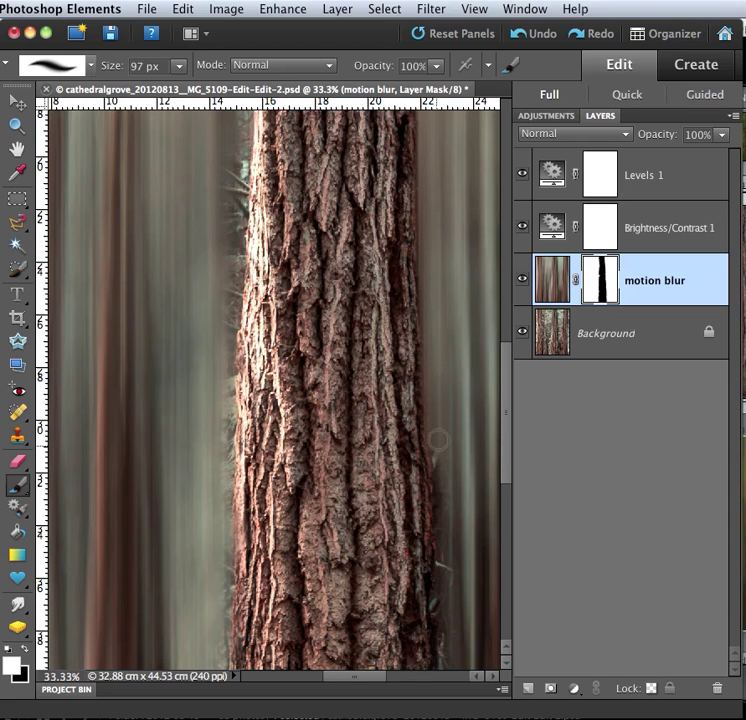
{"action": "mouse_move", "coordinate": [438, 434]}
{"action": "left_mouse_down"}
{"action": "mouse_move", "coordinate": [449, 478]}
{"action": "mouse_move", "coordinate": [441, 463]}
{"action": "mouse_move", "coordinate": [446, 550]}
{"action": "left_mouse_up"}
{"action": "left_click_drag", "start_coordinate": [432, 450], "coordinate": [441, 606]}
{"action": "left_click_drag", "start_coordinate": [503, 428], "coordinate": [505, 495]}
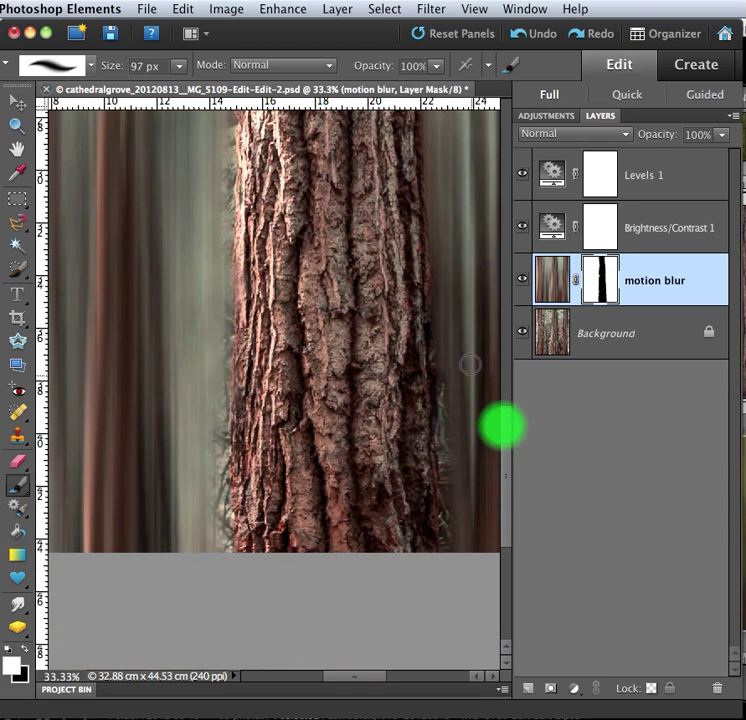
{"action": "mouse_move", "coordinate": [450, 316]}
{"action": "left_mouse_down"}
{"action": "mouse_move", "coordinate": [436, 352]}
{"action": "mouse_move", "coordinate": [431, 340]}
{"action": "mouse_move", "coordinate": [446, 471]}
{"action": "left_mouse_up"}
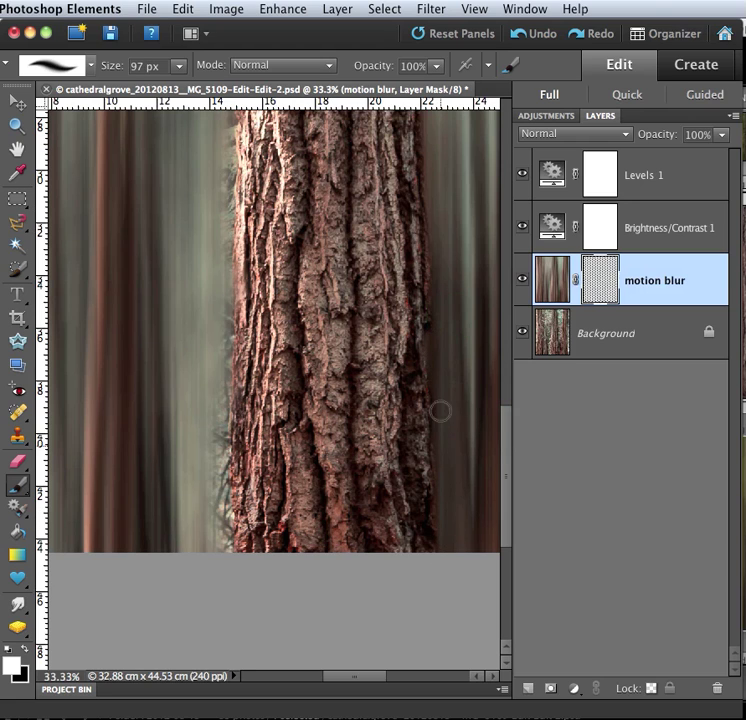
Paint white up the trunk's left edge to blend it into the blur.
{"action": "mouse_move", "coordinate": [236, 473]}
{"action": "left_mouse_down"}
{"action": "mouse_move", "coordinate": [225, 559]}
{"action": "mouse_move", "coordinate": [222, 440]}
{"action": "left_mouse_up"}
{"action": "mouse_move", "coordinate": [230, 366]}
{"action": "left_mouse_down"}
{"action": "mouse_move", "coordinate": [228, 412]}
{"action": "mouse_move", "coordinate": [219, 402]}
{"action": "mouse_move", "coordinate": [223, 271]}
{"action": "mouse_move", "coordinate": [233, 220]}
{"action": "mouse_move", "coordinate": [241, 256]}
{"action": "mouse_move", "coordinate": [222, 248]}
{"action": "mouse_move", "coordinate": [232, 223]}
{"action": "mouse_move", "coordinate": [220, 184]}
{"action": "mouse_move", "coordinate": [226, 201]}
{"action": "mouse_move", "coordinate": [226, 168]}
{"action": "left_mouse_up"}
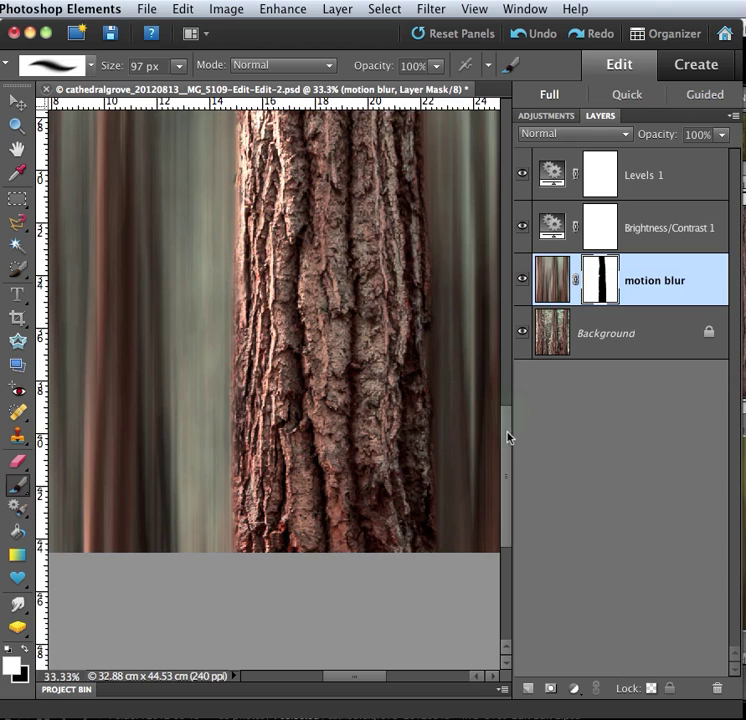
{"action": "left_click_drag", "start_coordinate": [507, 437], "coordinate": [508, 415]}
{"action": "mouse_move", "coordinate": [225, 368]}
{"action": "left_mouse_down"}
{"action": "mouse_move", "coordinate": [229, 322]}
{"action": "mouse_move", "coordinate": [253, 207]}
{"action": "mouse_move", "coordinate": [241, 229]}
{"action": "mouse_move", "coordinate": [241, 159]}
{"action": "mouse_move", "coordinate": [238, 191]}
{"action": "mouse_move", "coordinate": [247, 155]}
{"action": "left_mouse_up"}
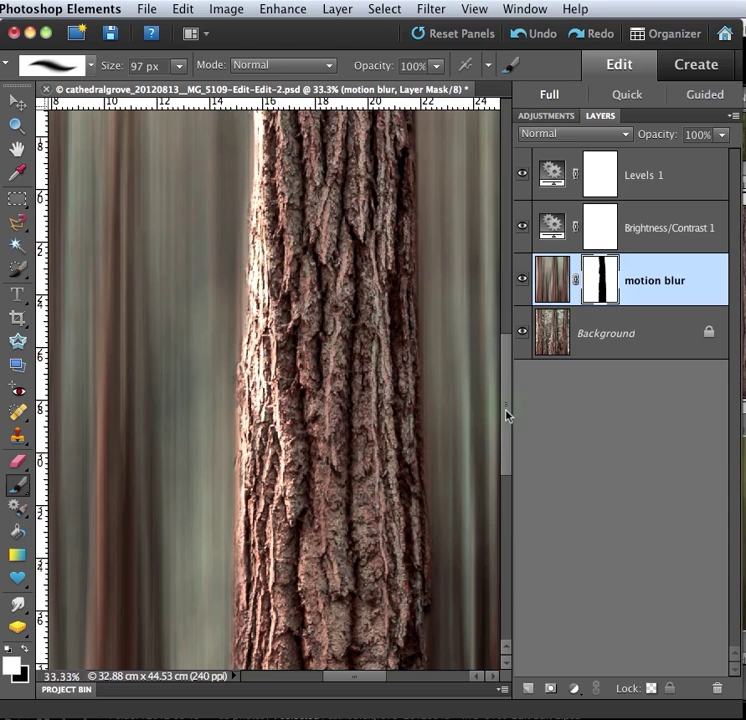
Paint white over the twigs and sharp fringe along the trunk's upper left edge.
{"action": "left_click_drag", "start_coordinate": [507, 415], "coordinate": [507, 310]}
{"action": "left_click_drag", "start_coordinate": [236, 483], "coordinate": [234, 530]}
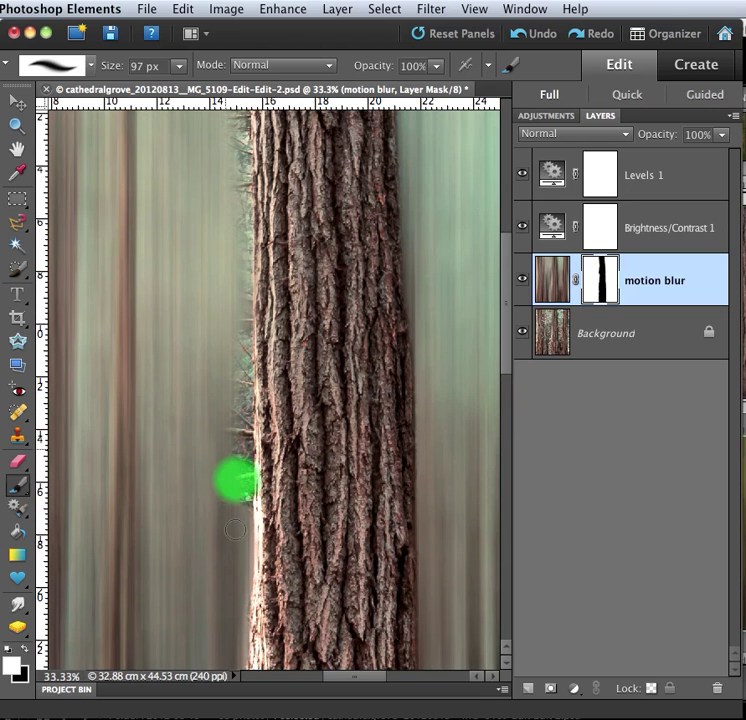
{"action": "mouse_move", "coordinate": [233, 462]}
{"action": "left_mouse_down"}
{"action": "mouse_move", "coordinate": [244, 498]}
{"action": "mouse_move", "coordinate": [246, 379]}
{"action": "mouse_move", "coordinate": [246, 488]}
{"action": "left_mouse_up"}
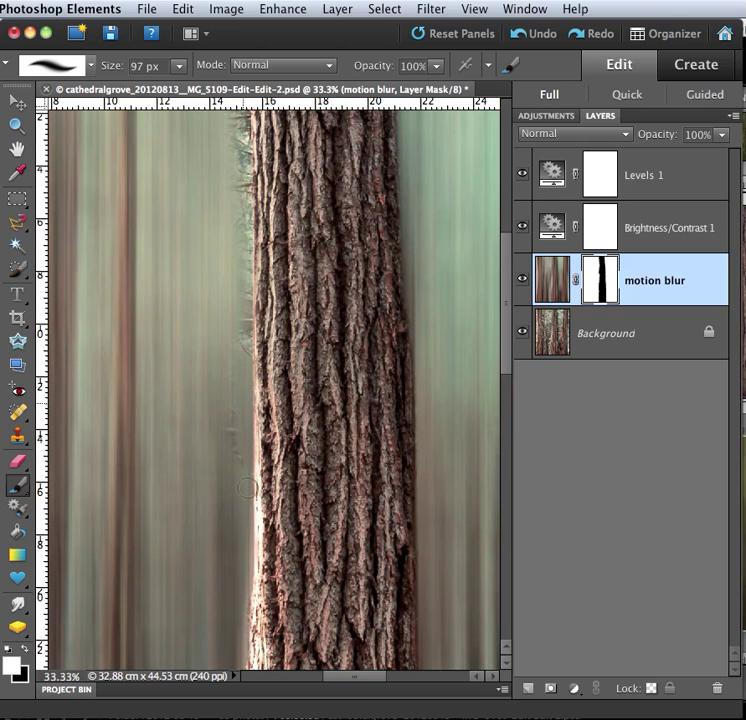
{"action": "left_click", "coordinate": [245, 294]}
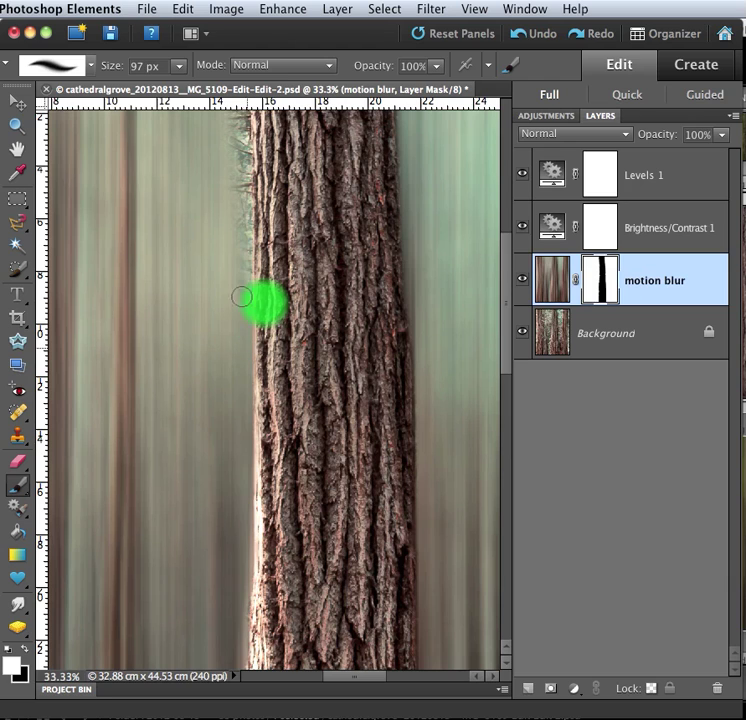
{"action": "mouse_move", "coordinate": [238, 254]}
{"action": "left_mouse_down"}
{"action": "mouse_move", "coordinate": [231, 258]}
{"action": "mouse_move", "coordinate": [235, 163]}
{"action": "mouse_move", "coordinate": [236, 225]}
{"action": "mouse_move", "coordinate": [243, 176]}
{"action": "mouse_move", "coordinate": [237, 108]}
{"action": "left_mouse_up"}
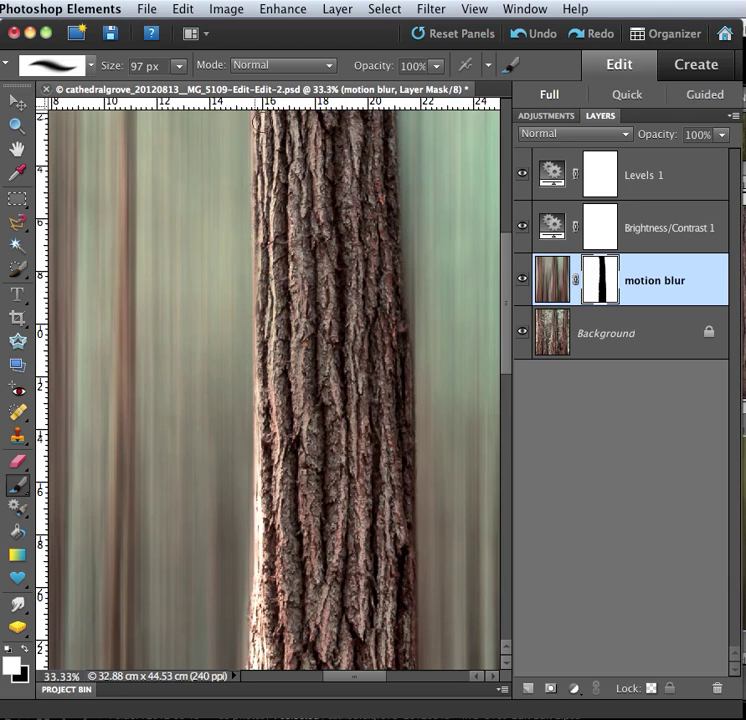
{"action": "left_click_drag", "start_coordinate": [509, 333], "coordinate": [511, 262]}
{"action": "left_click", "coordinate": [228, 329]}
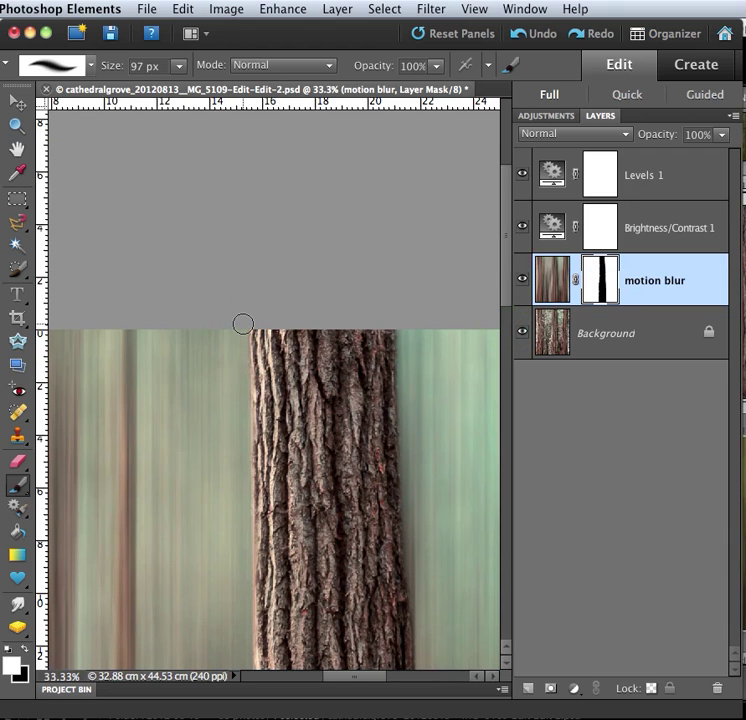
Zoom out, then set the view to 12.5% to review the full image.
{"action": "key", "text": "super+minus"}
{"action": "key", "text": "super+minus"}
{"action": "key", "text": "super+minus"}
{"action": "key", "text": "super+minus"}
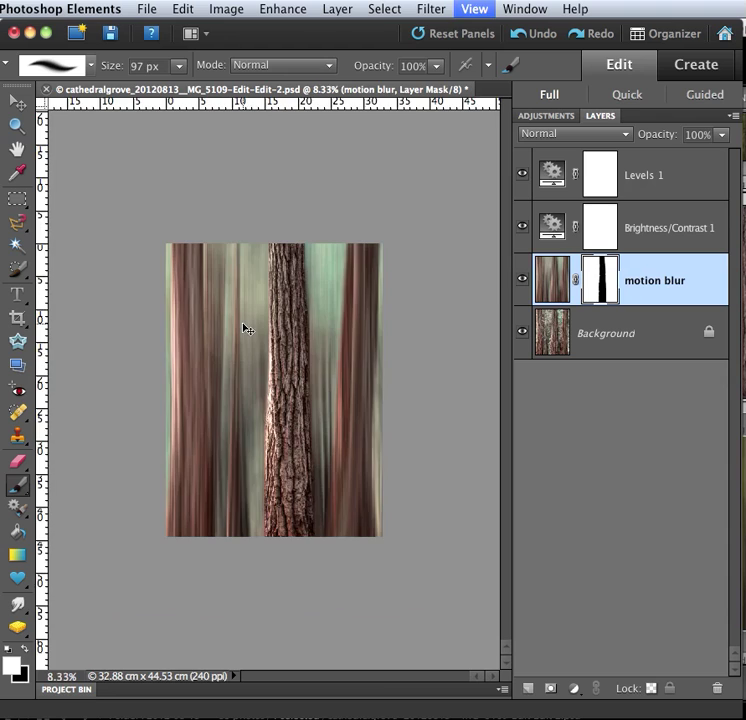
{"action": "key", "text": "super+plus"}
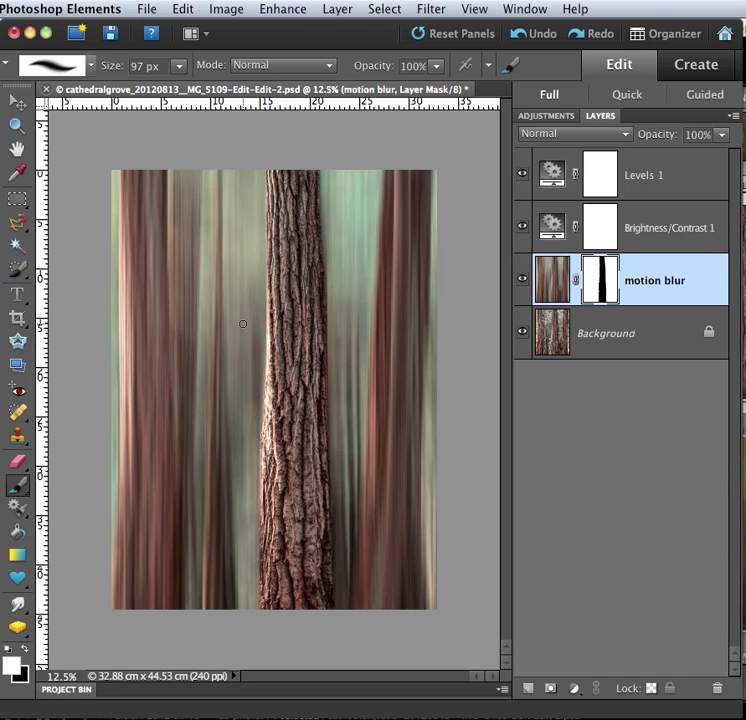